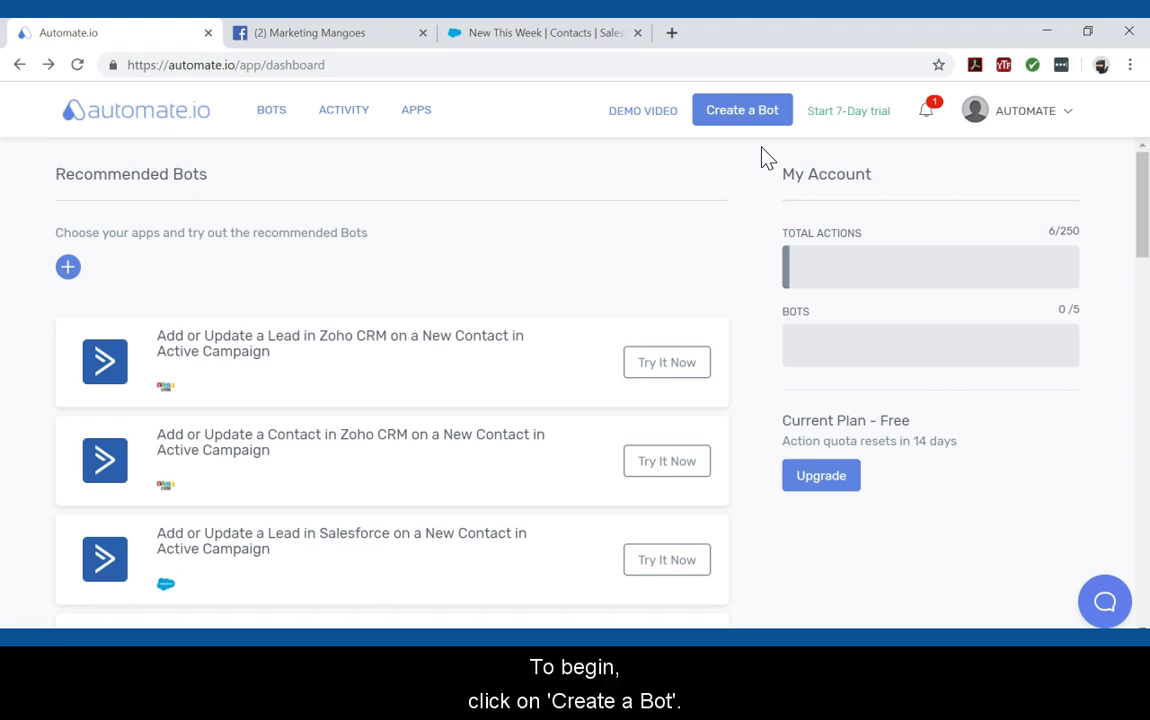
Create a bot named 'Sync New FB Leads as Contacts in SalesForce' and search trigger apps for 'fa'.
click(747, 118)
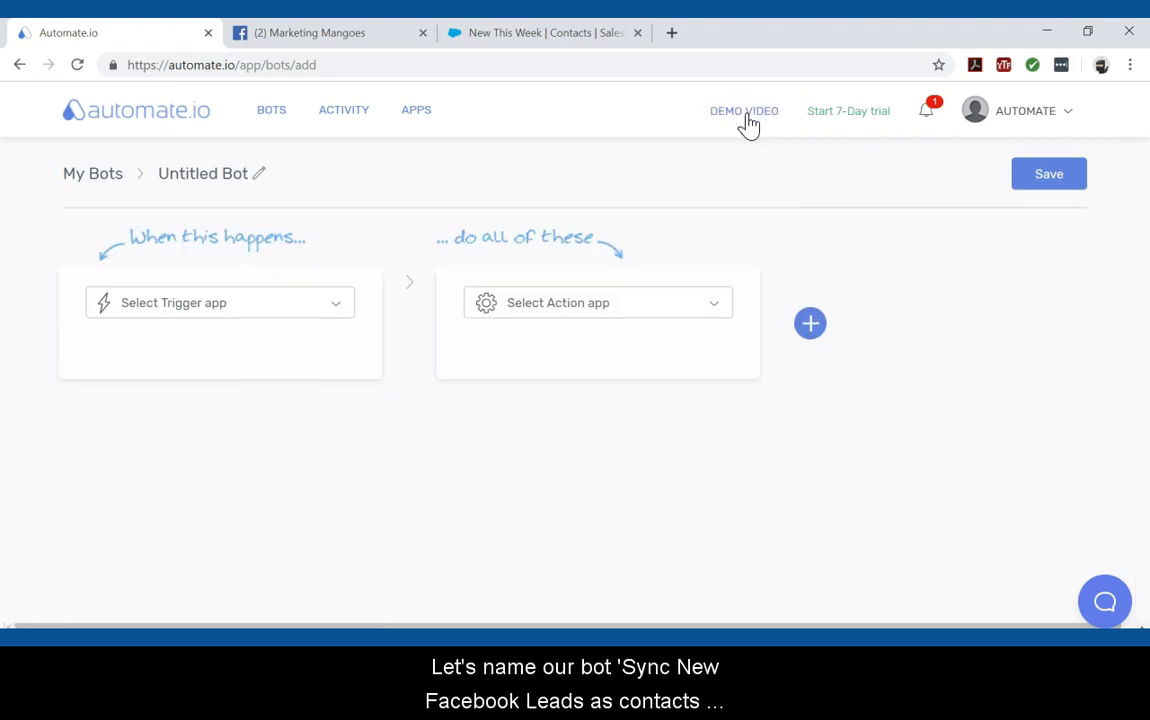
click(220, 174)
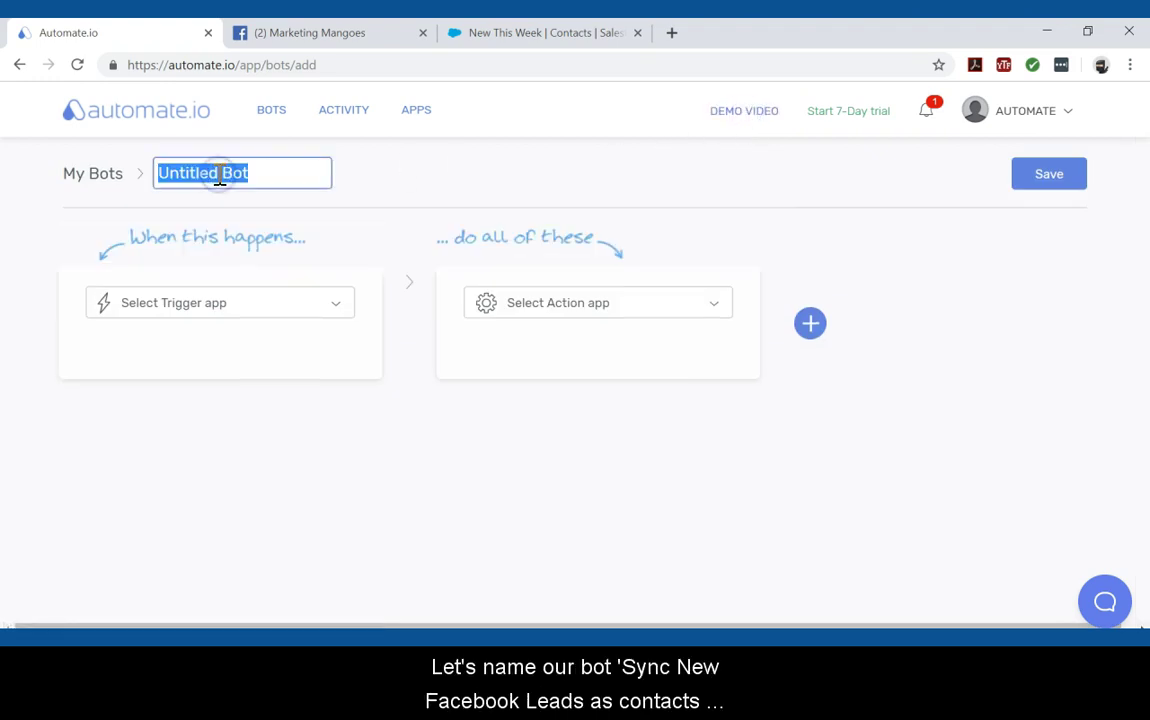
text(Sync New Facebook Leads as contacts in SalesForce)
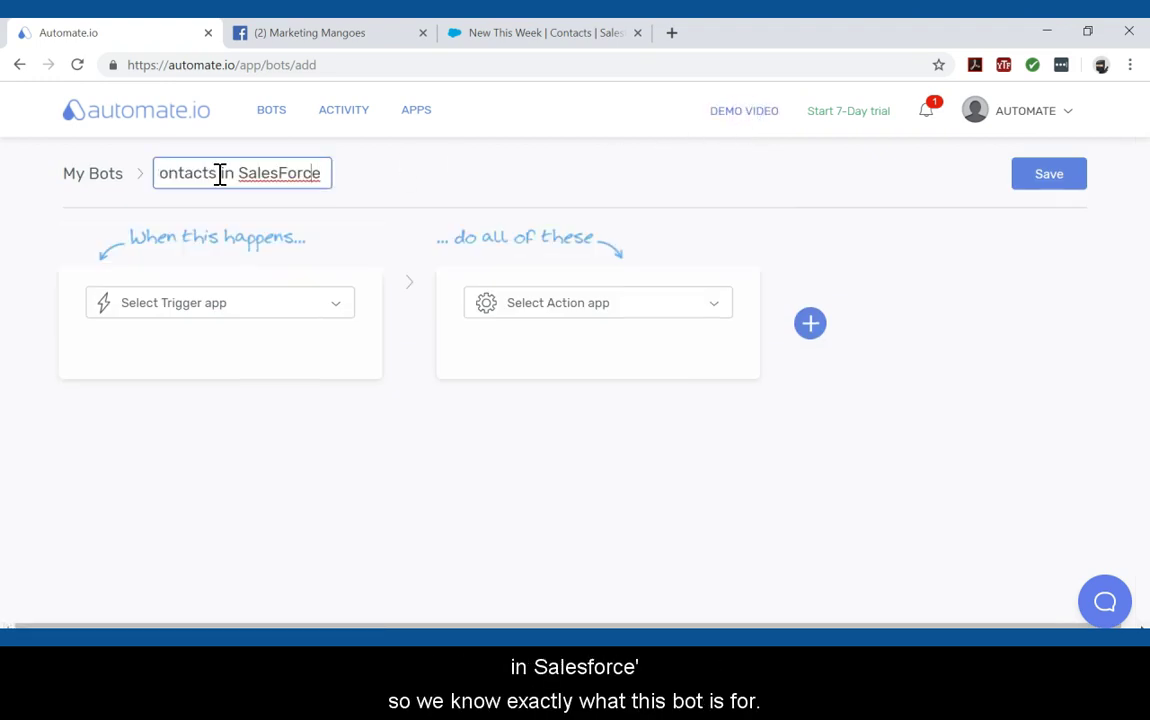
key(Left)
key(Left)
key(Left)
key(Left)
key(Left)
key(Left)
key(Left)
key(Left)
key(Left)
key(Left)
key(Left)
key(Left)
key(Left)
key(Left)
key(Left)
key(Left)
key(Left)
key(Left)
key(Left)
key(Left)
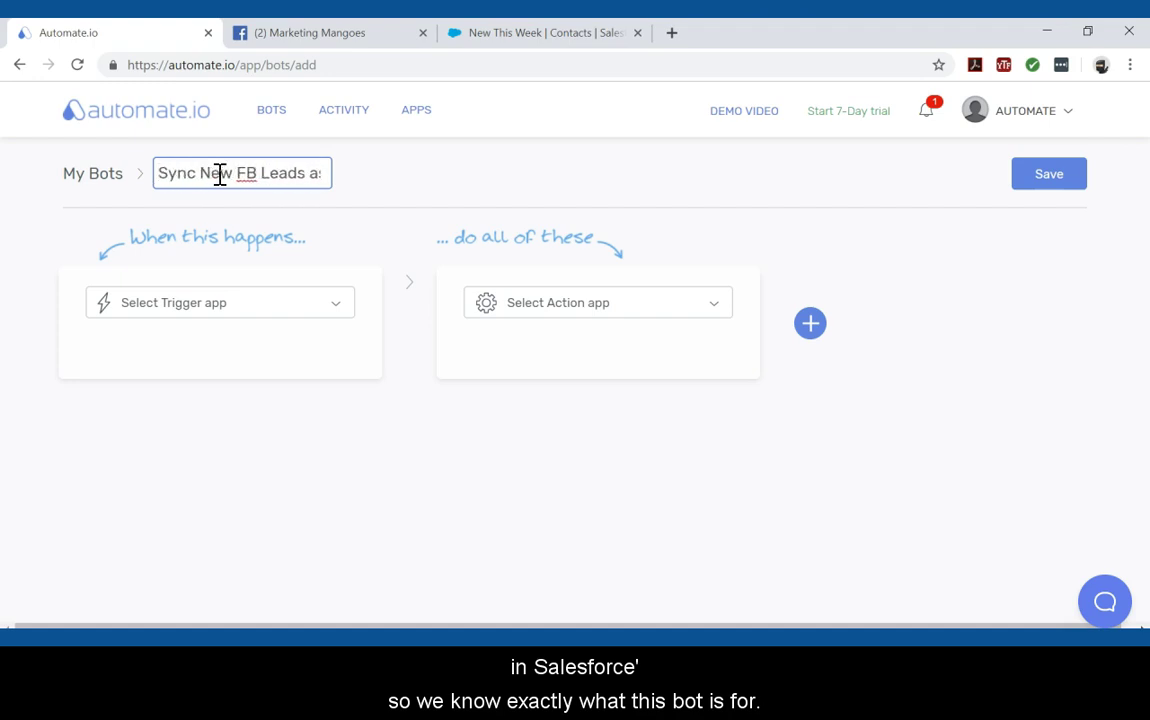
click(334, 316)
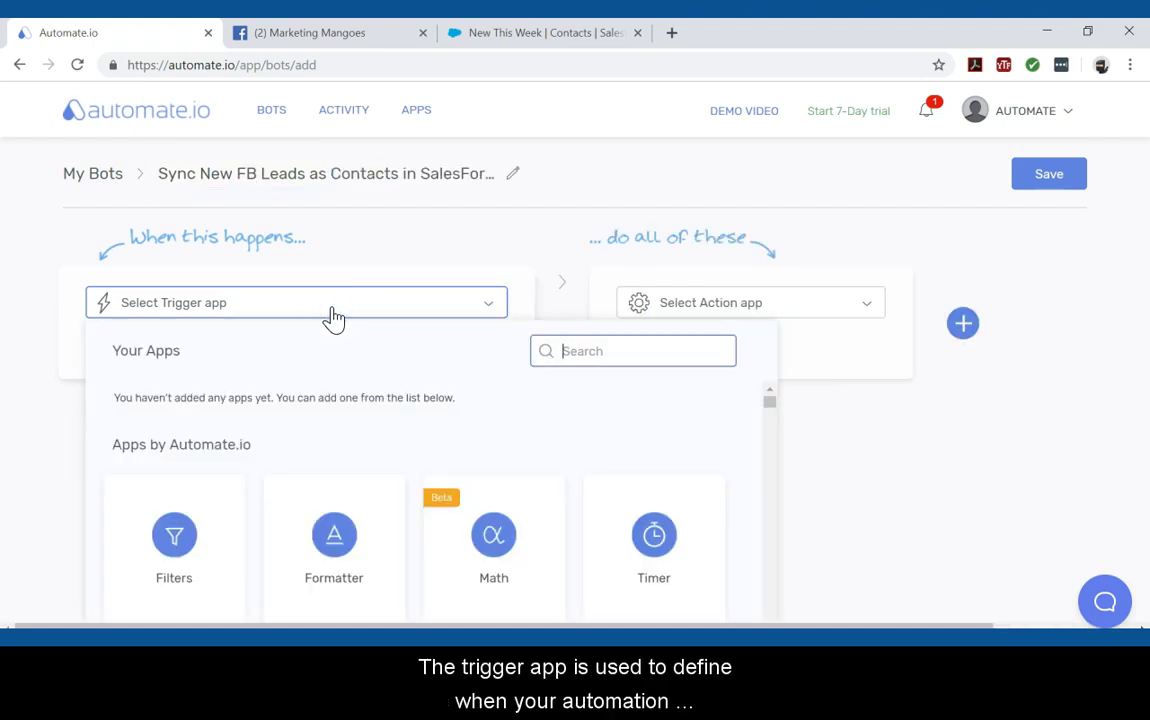
text(facebook)
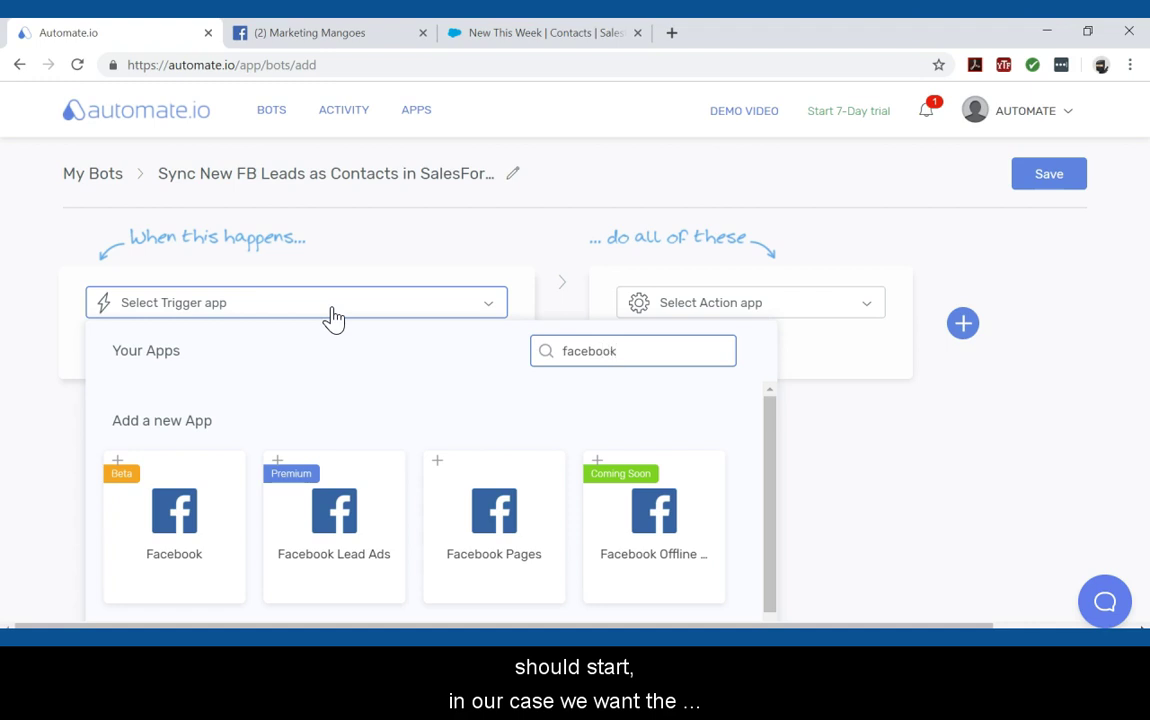
Authorize and save Facebook Lead Ads as the trigger app with the New Lead event.
click(335, 513)
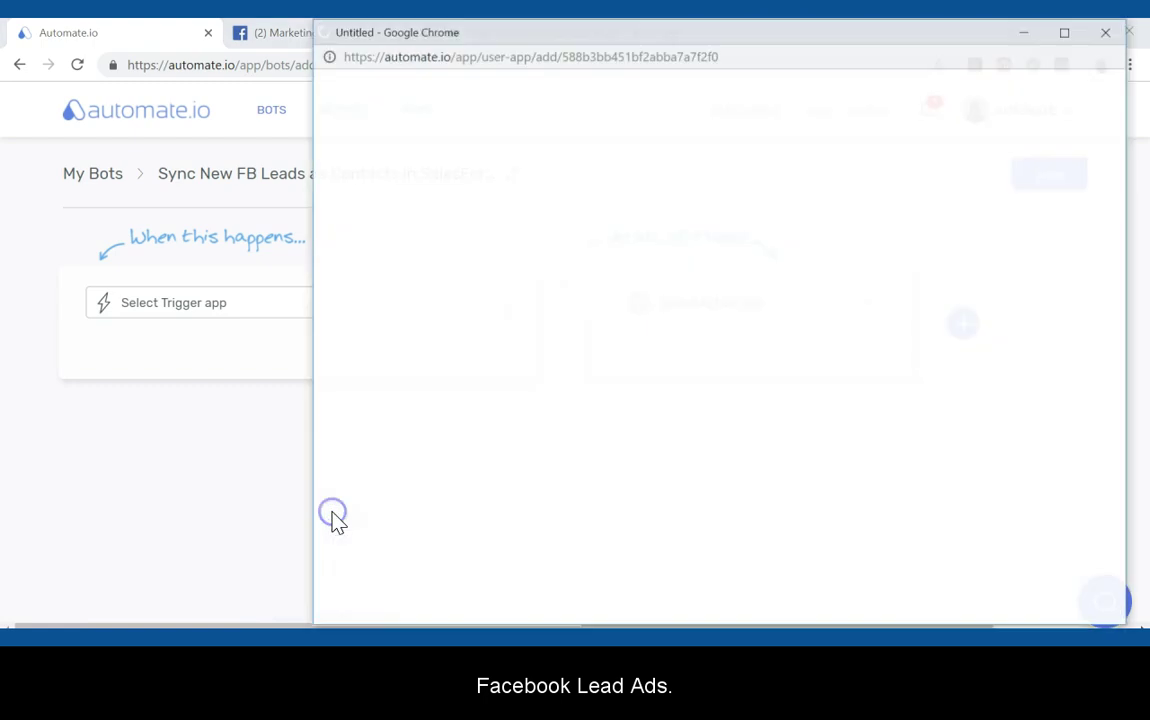
click(859, 339)
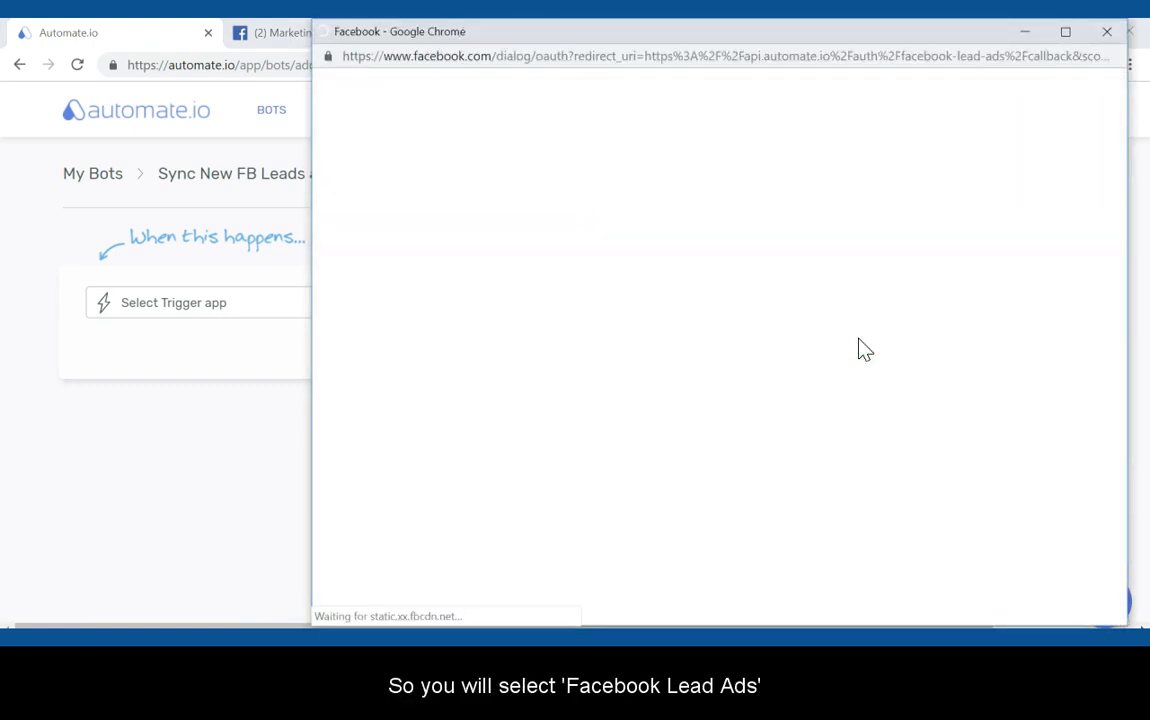
click(857, 336)
click(892, 537)
click(895, 464)
click(860, 448)
click(903, 323)
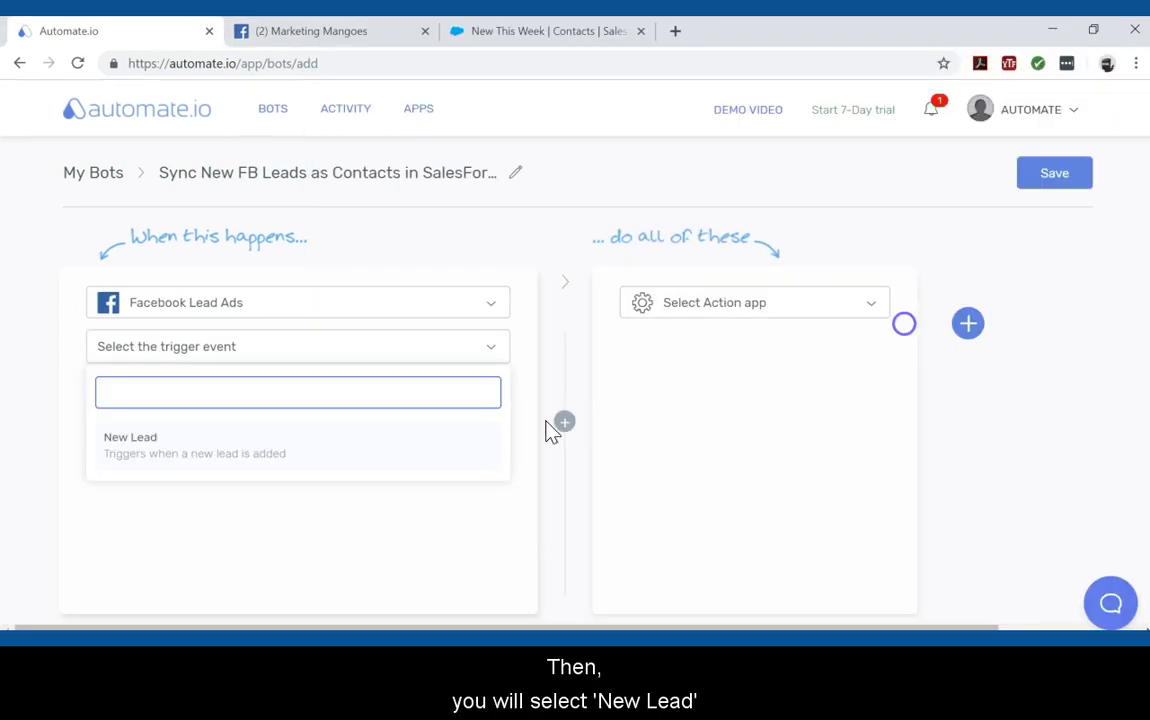
click(212, 455)
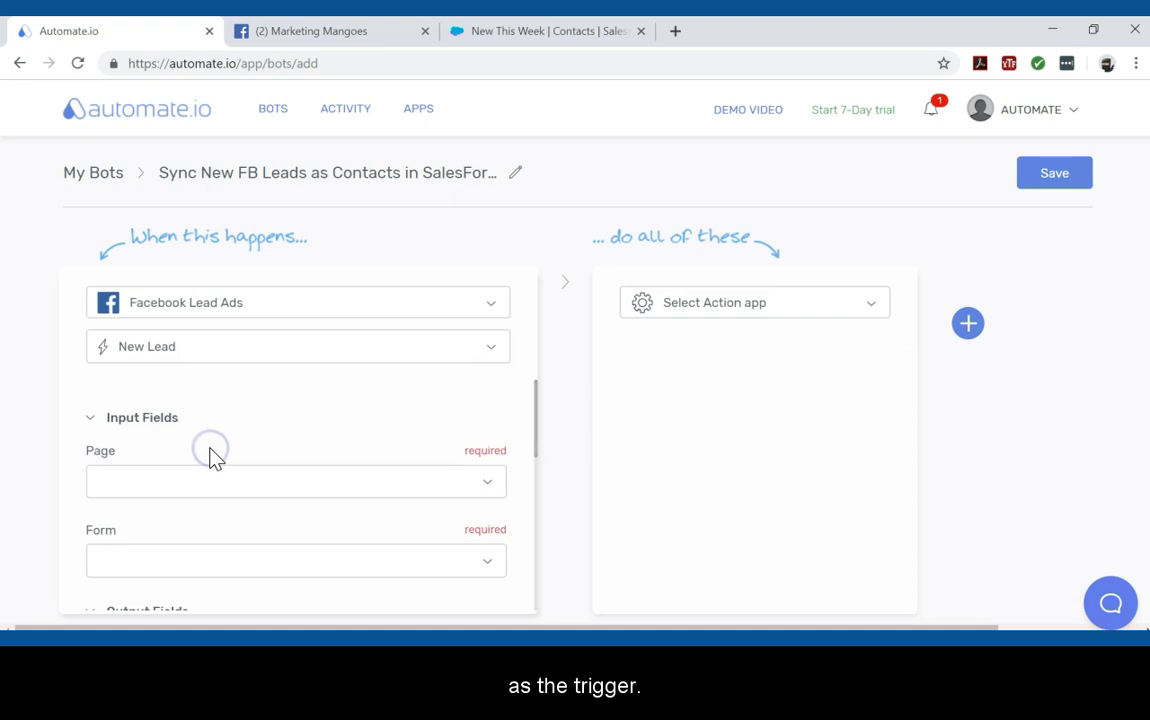
Point the New Lead trigger at the Marketing Mangoes page and its Marketing Ebook form.
click(492, 488)
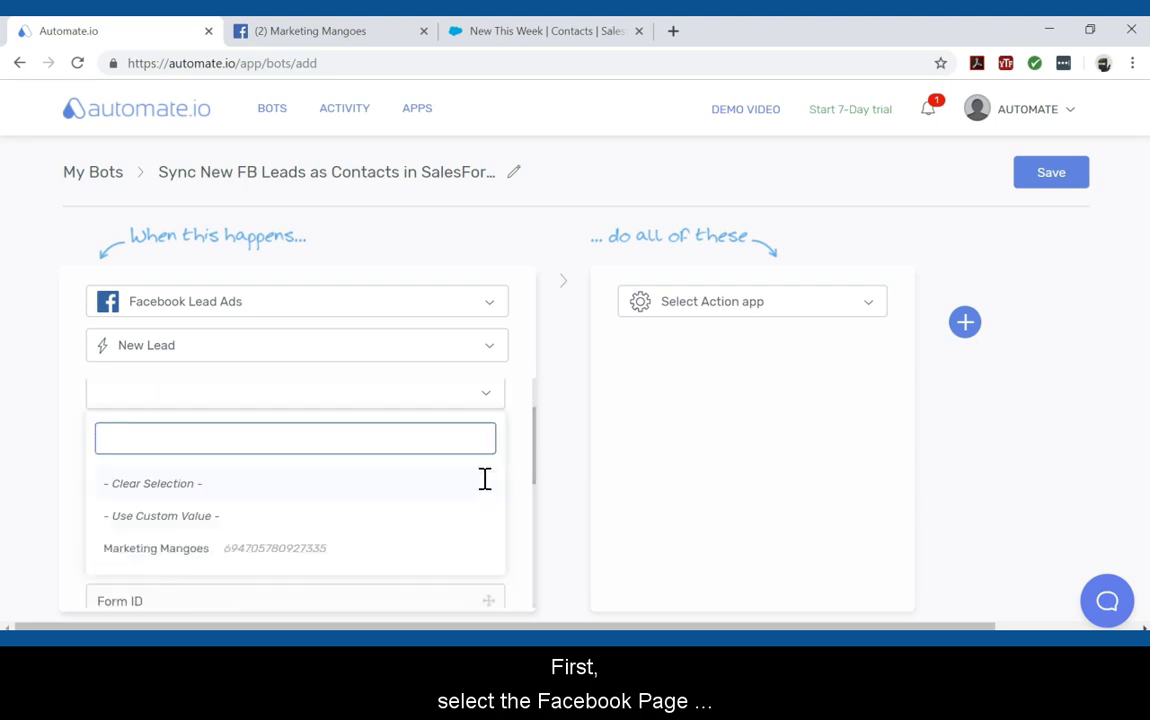
click(163, 548)
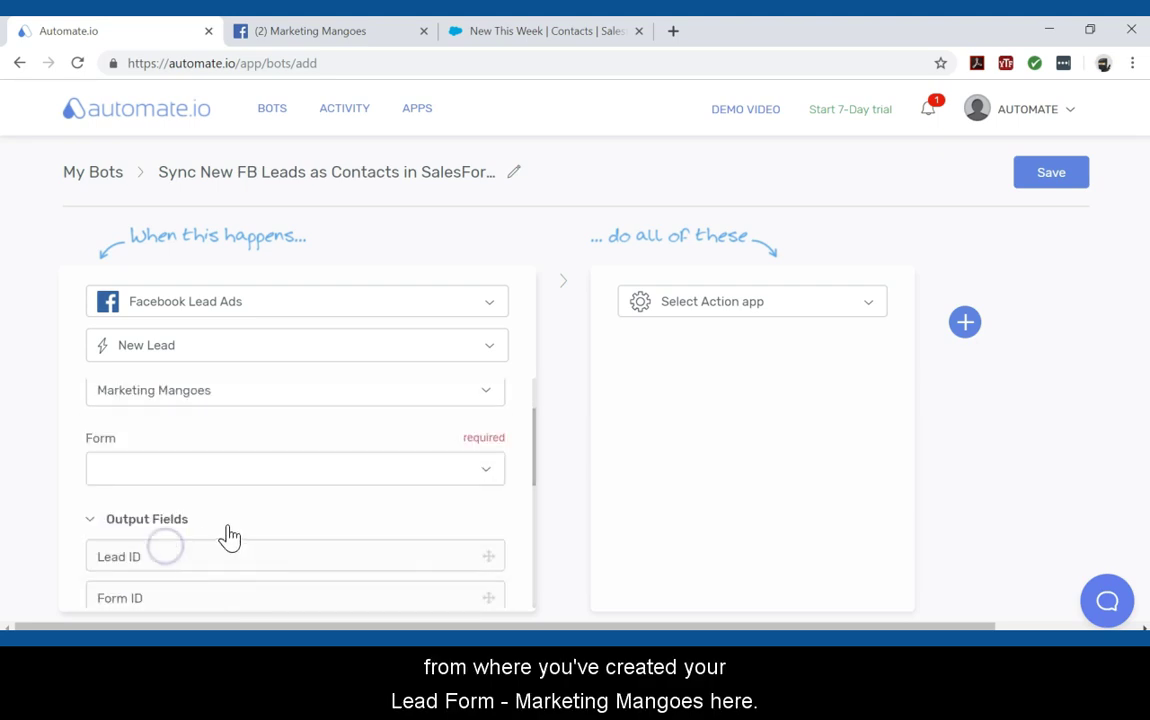
click(490, 478)
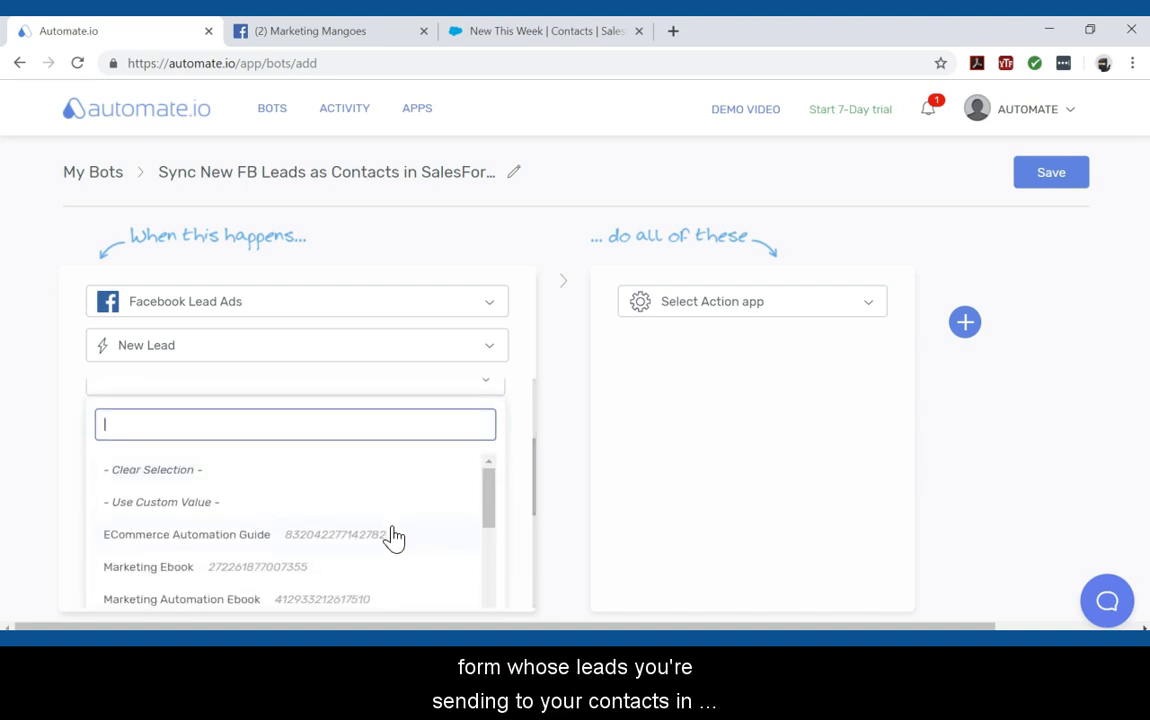
click(170, 568)
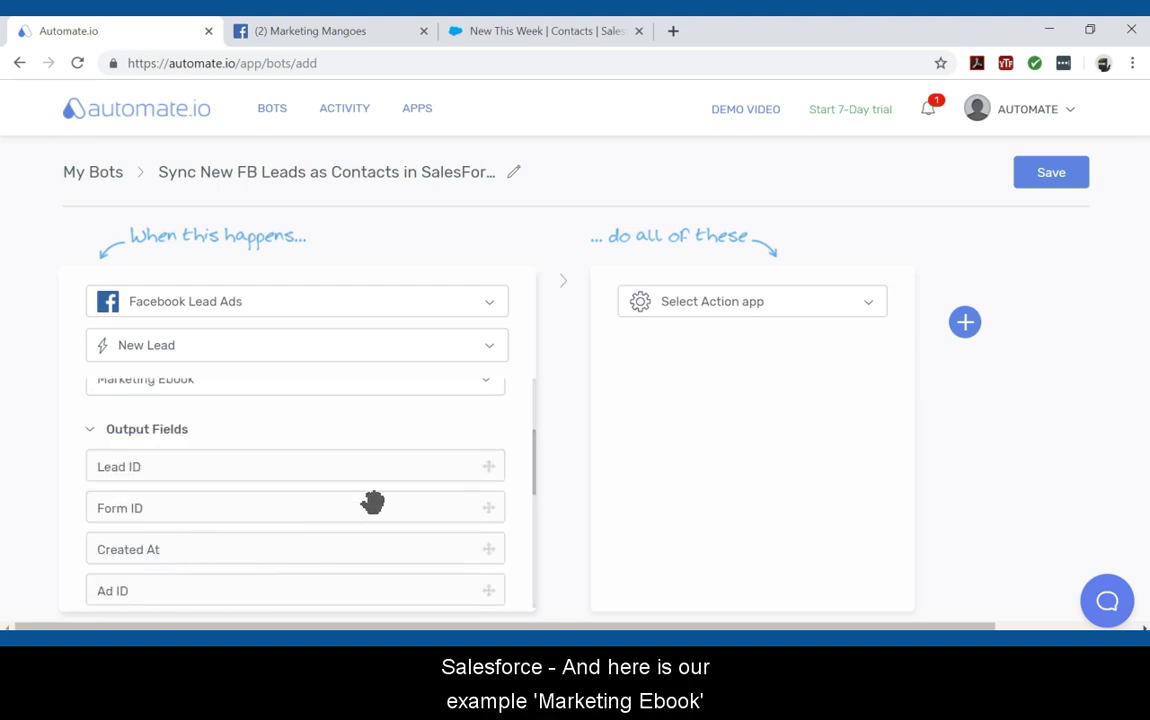
scroll(376, 502, down, 4)
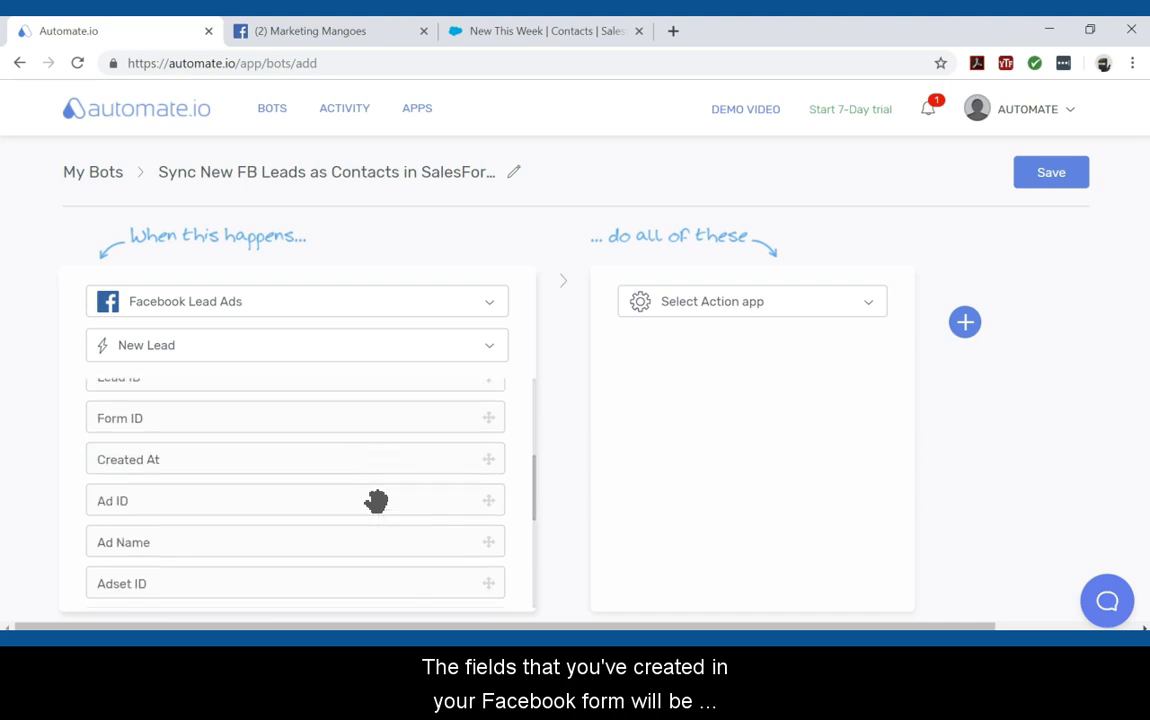
scroll(377, 508, down, 1)
scroll(380, 513, up, 5)
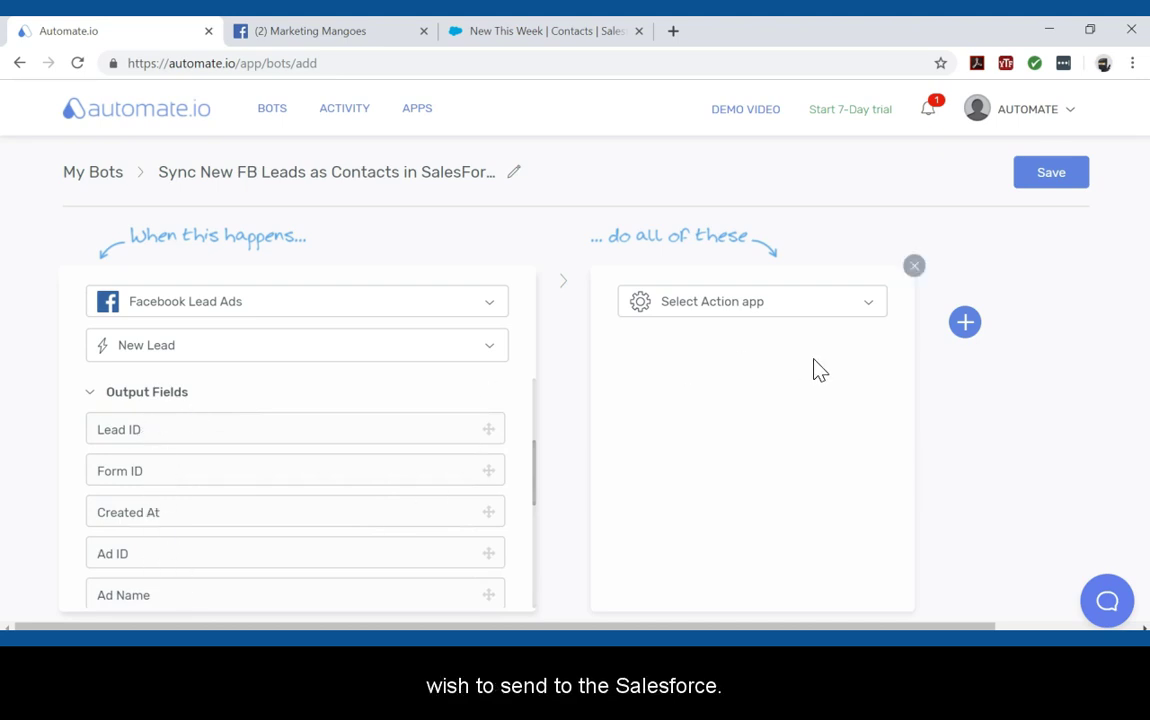
Add Salesforce as the action app, authorized and saved in the Production environment.
click(875, 303)
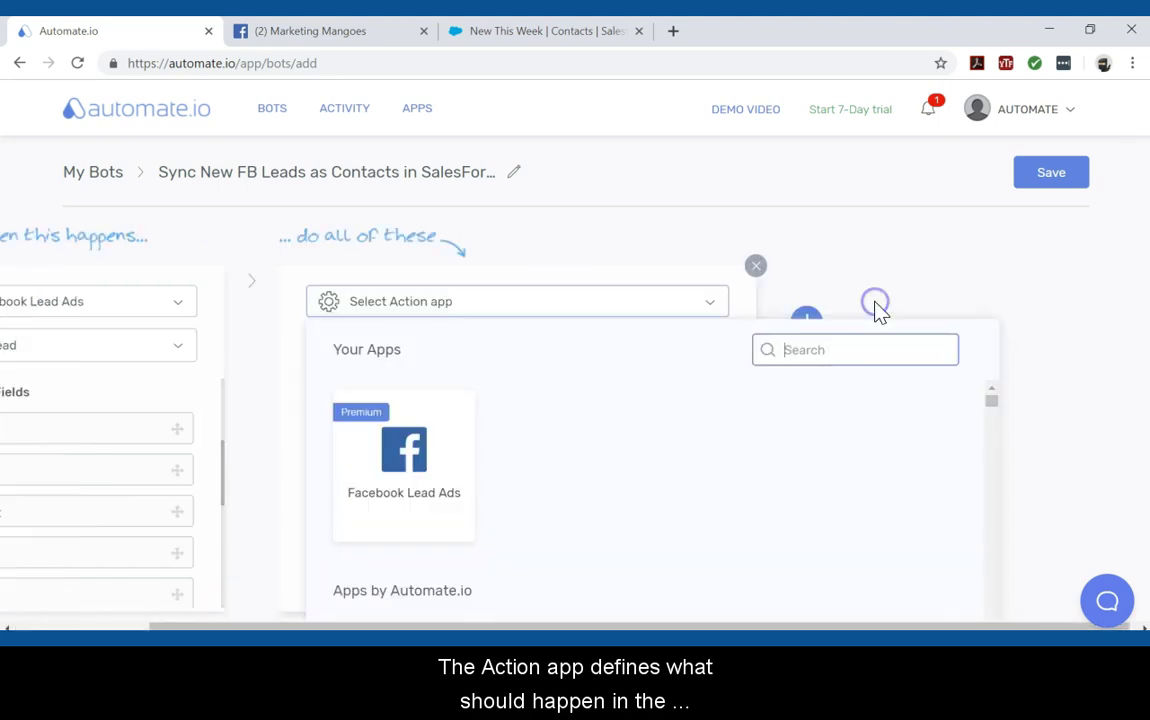
text(sales)
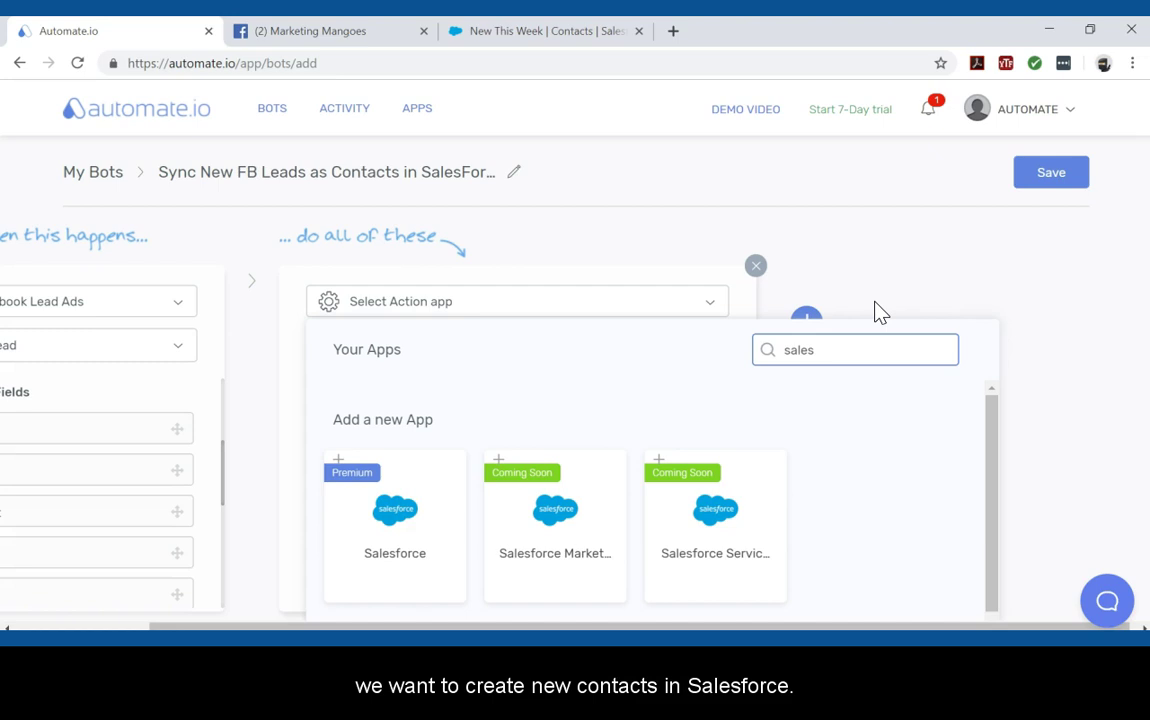
click(423, 510)
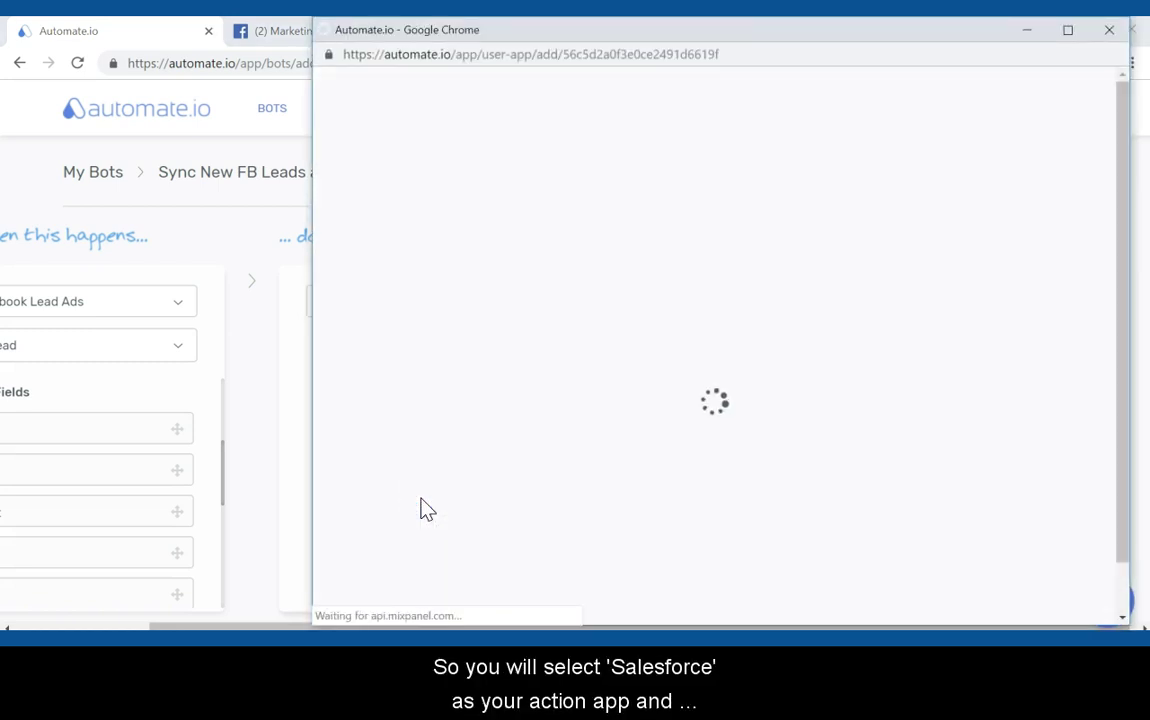
click(893, 374)
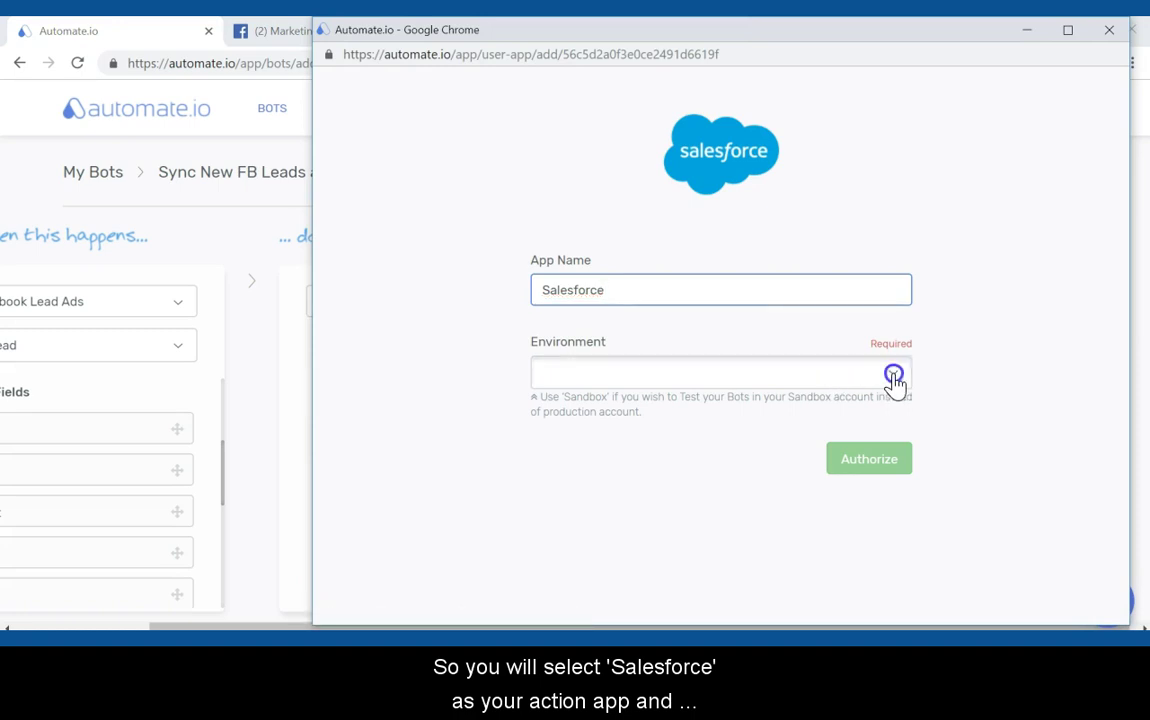
click(868, 424)
click(879, 465)
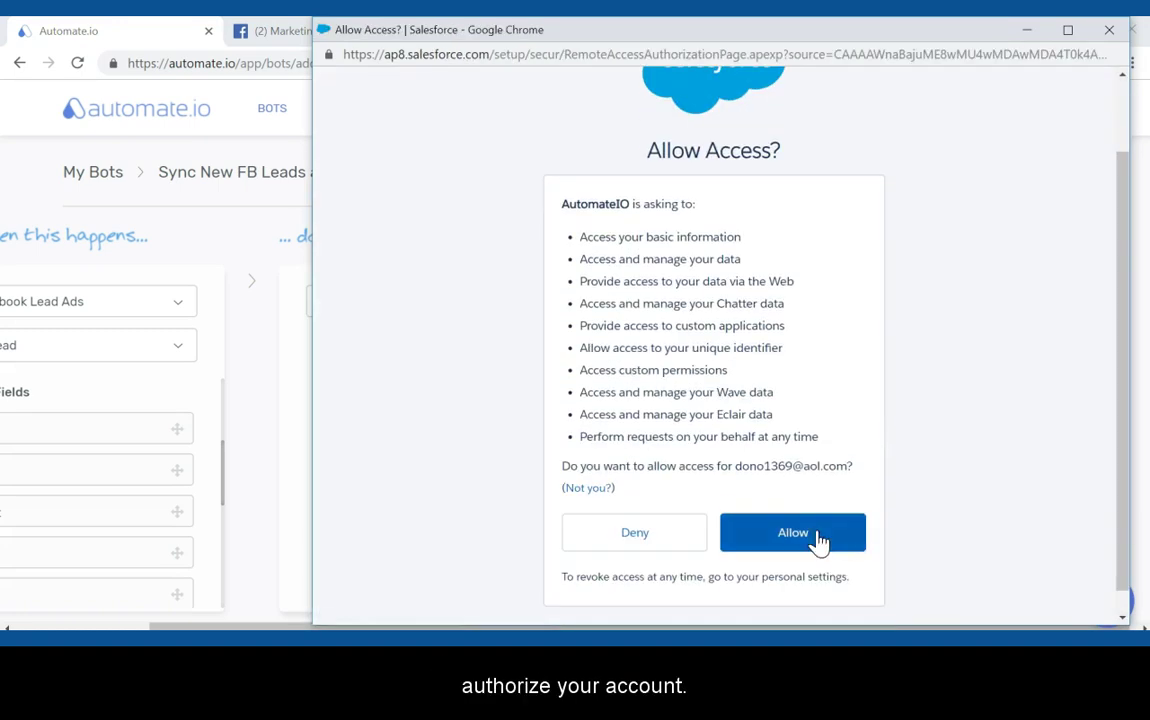
click(815, 533)
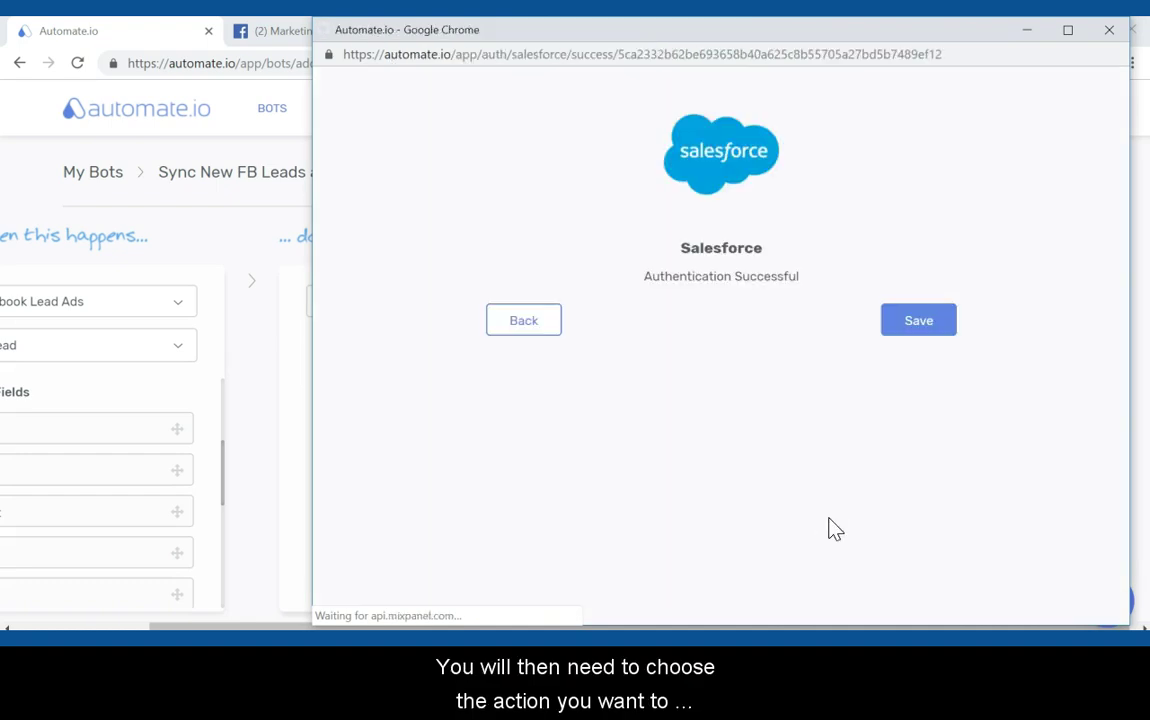
click(918, 320)
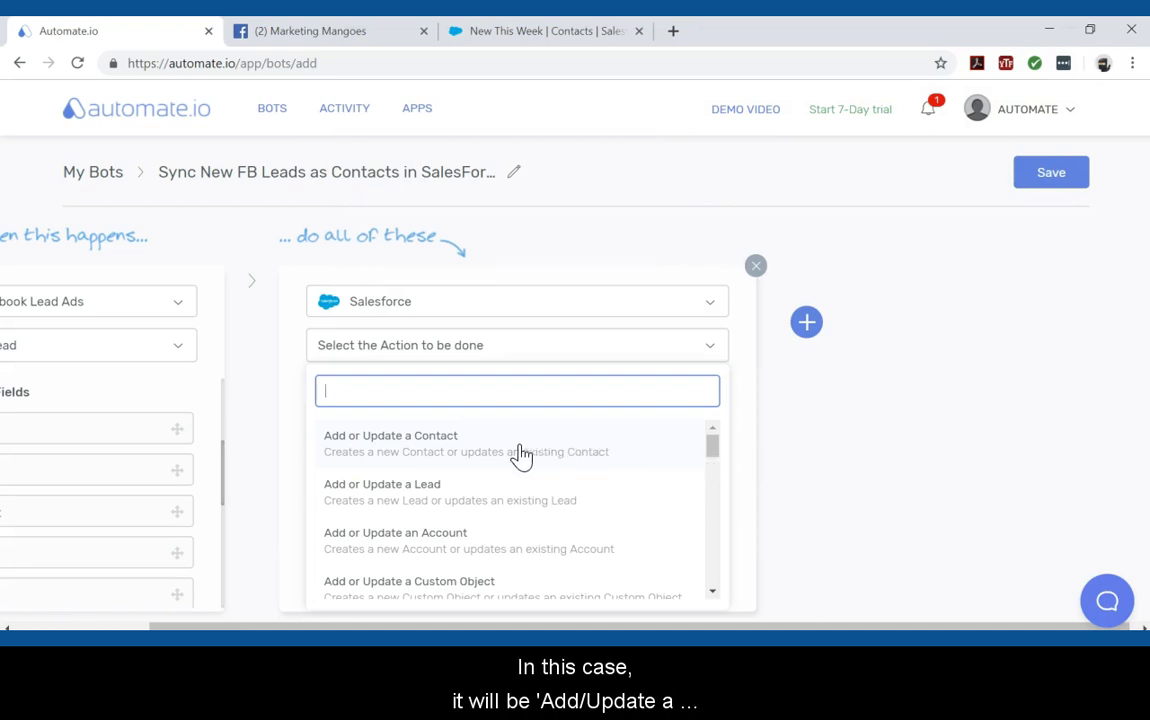
Choose Add or Update a Contact and map Full name to First/Last Name, Work email to Email Address.
click(418, 457)
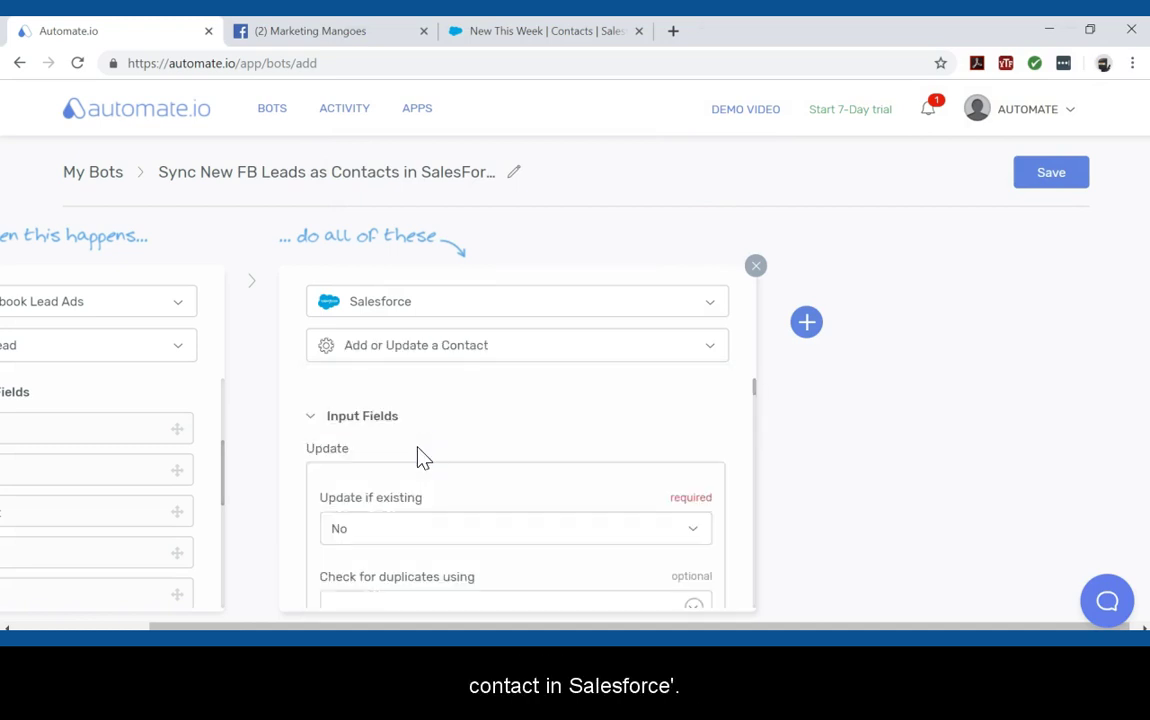
drag(669, 626, 510, 625)
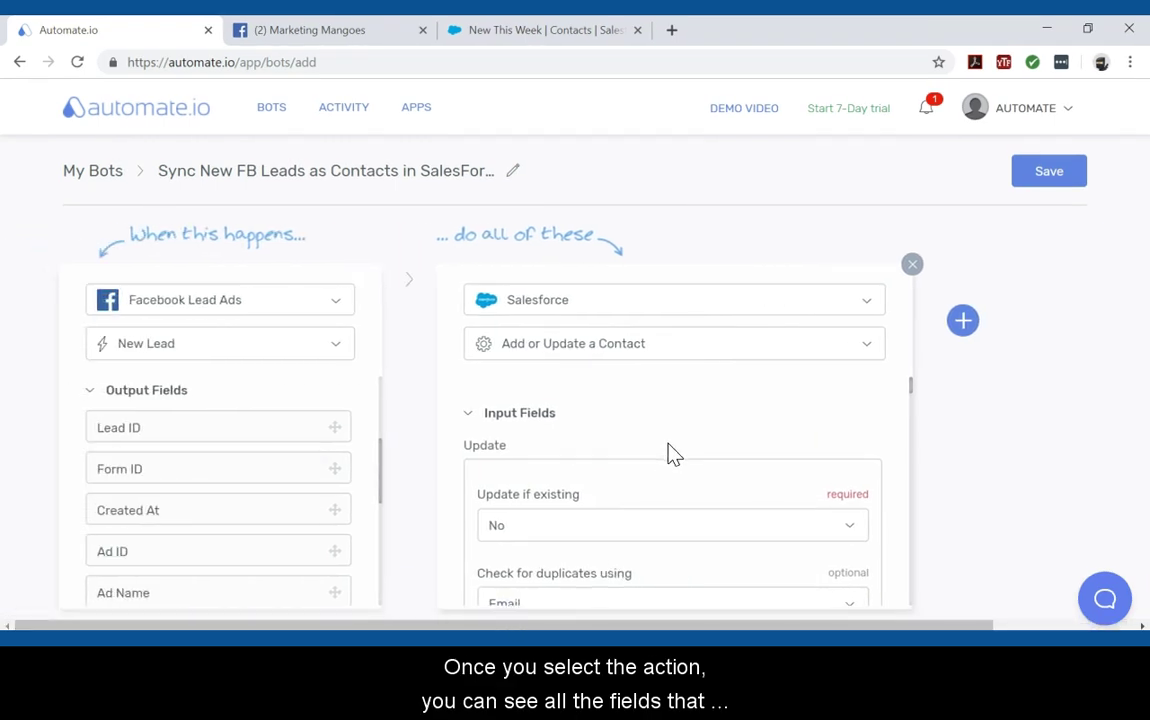
scroll(665, 455, down, 5)
scroll(673, 454, down, 3)
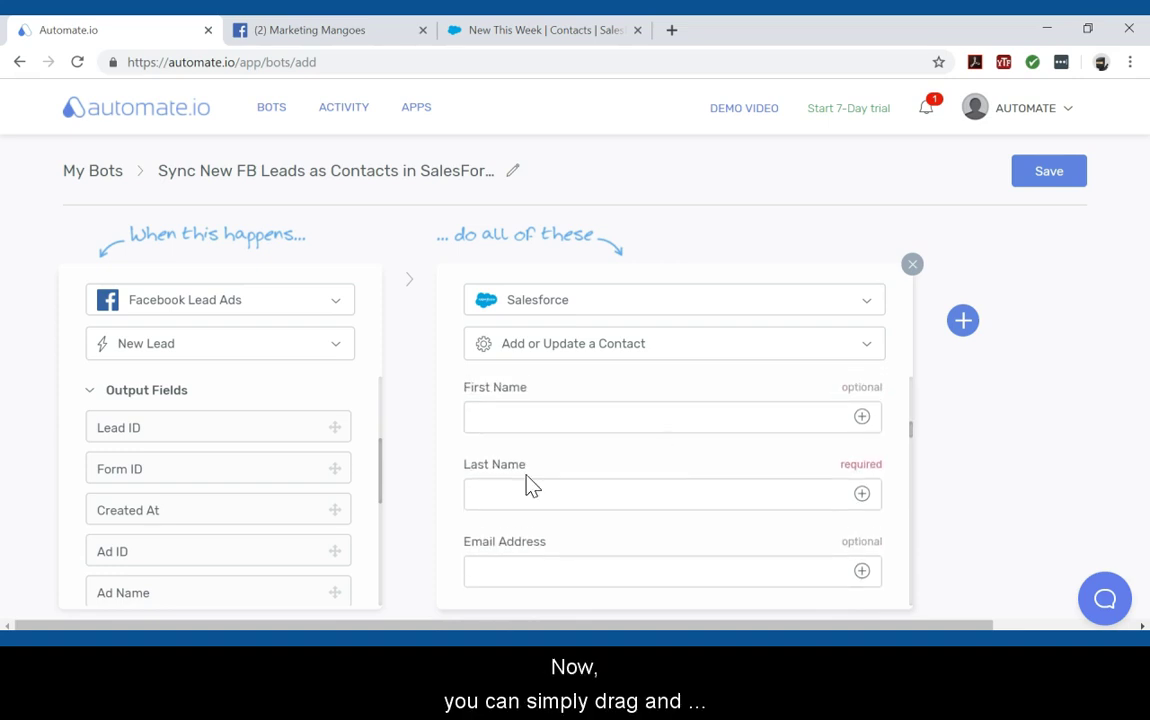
scroll(275, 500, down, 4)
scroll(268, 488, down, 2)
drag(252, 474, 510, 430)
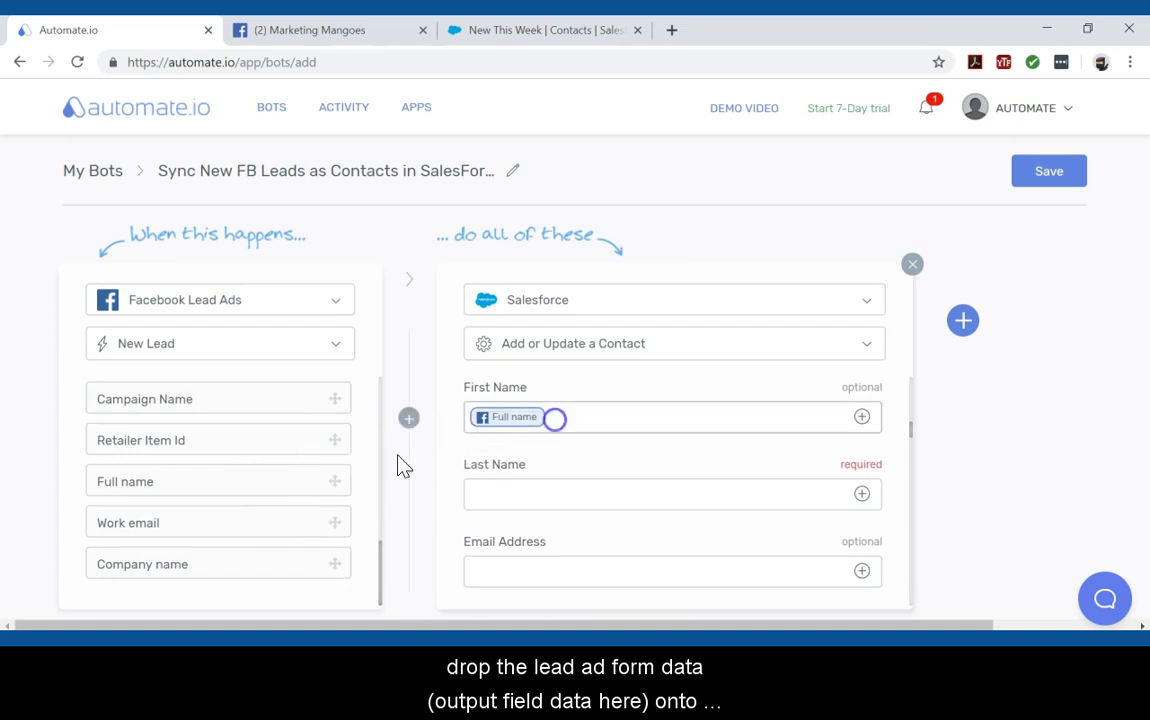
drag(249, 481, 565, 492)
drag(257, 521, 570, 570)
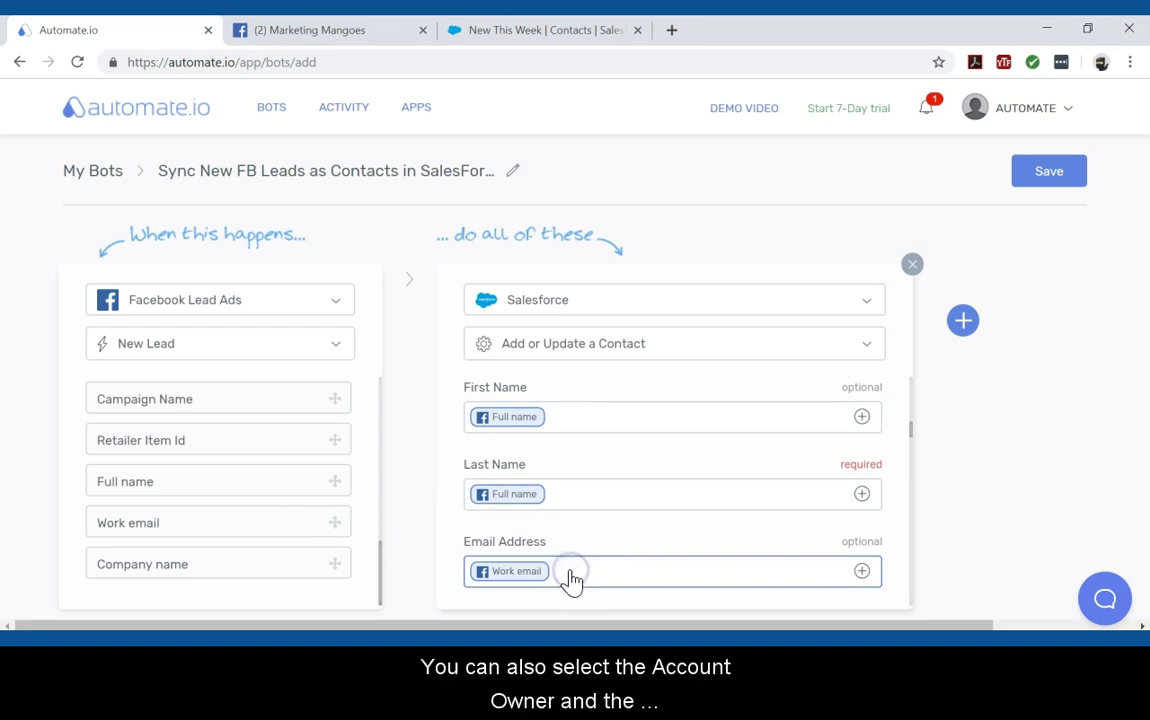
Pick a Contact Owner and link new contacts to the SocialAgency account.
scroll(803, 552, down, 1)
click(818, 543)
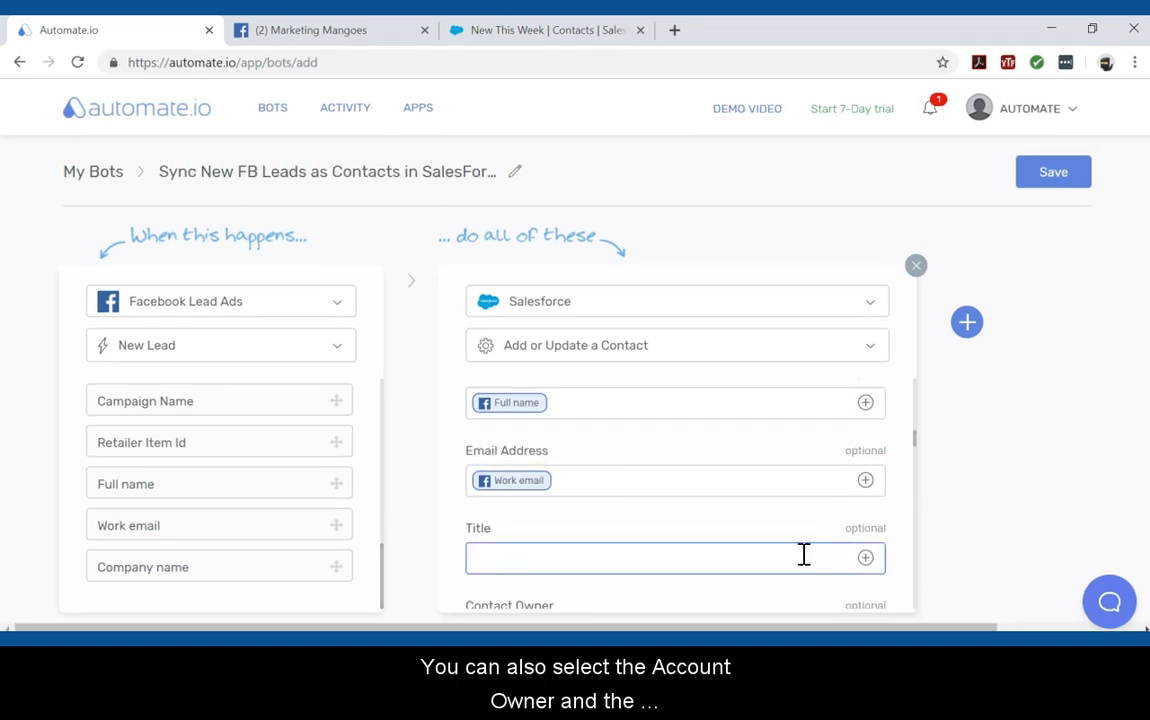
scroll(803, 552, down, 1)
click(751, 548)
scroll(585, 552, down, 2)
click(572, 513)
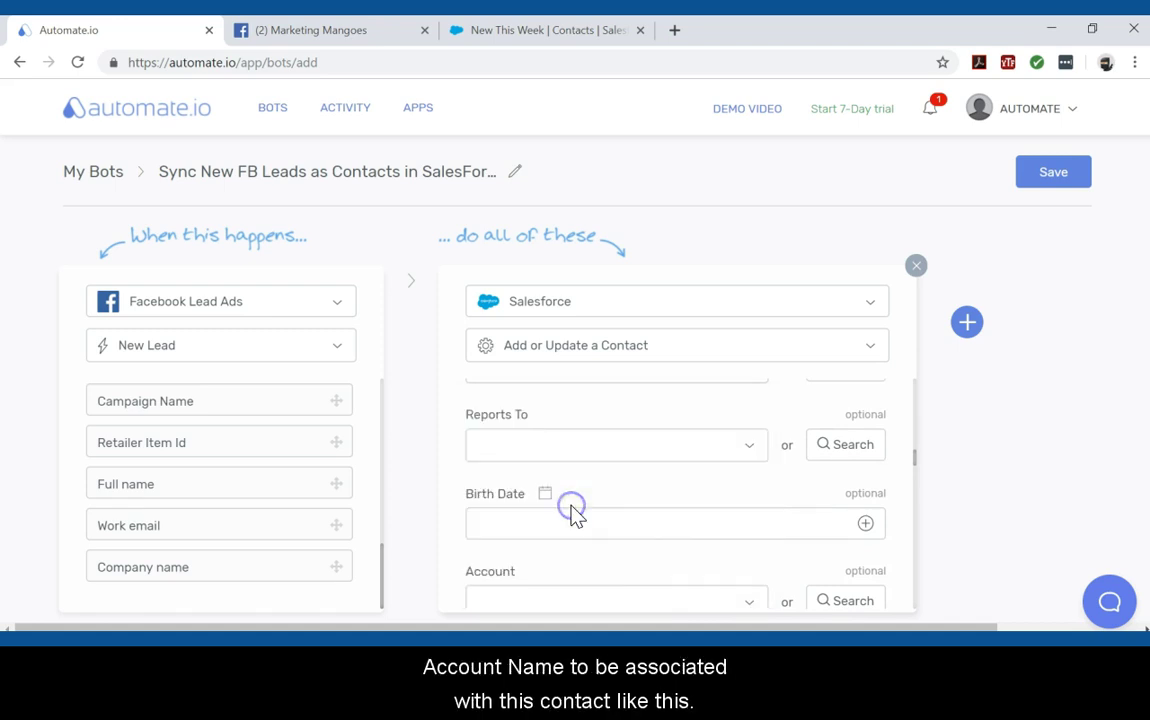
scroll(657, 516, down, 2)
click(753, 421)
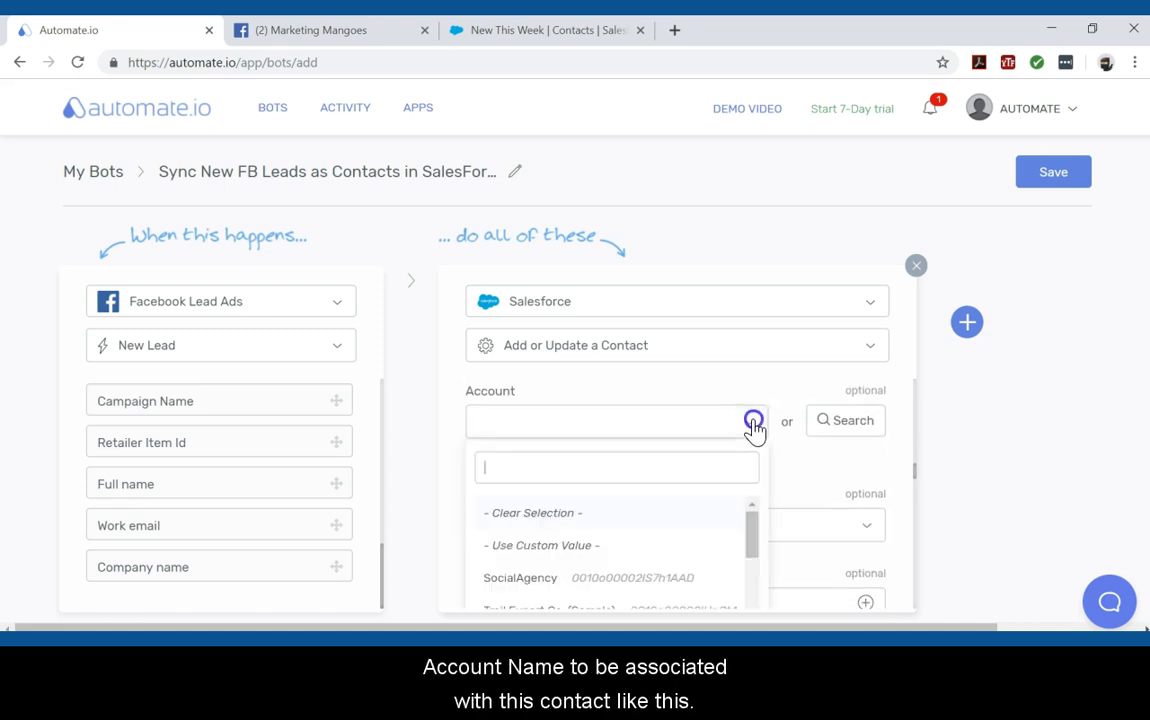
click(658, 582)
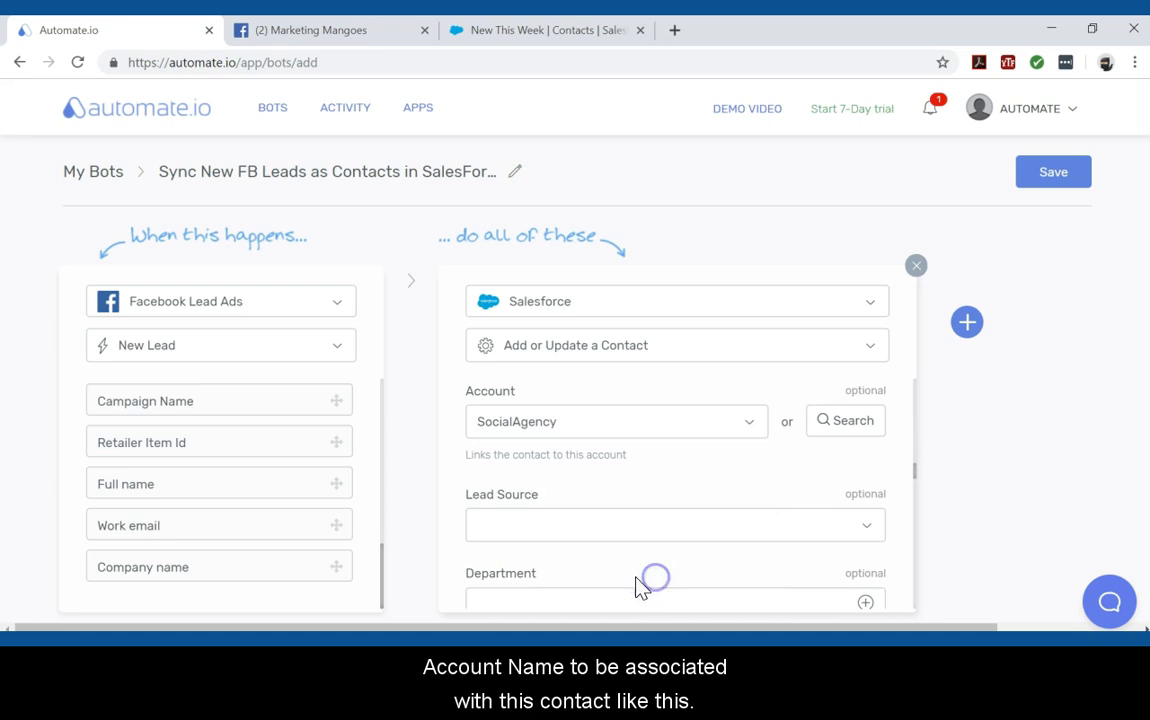
scroll(763, 505, up, 5)
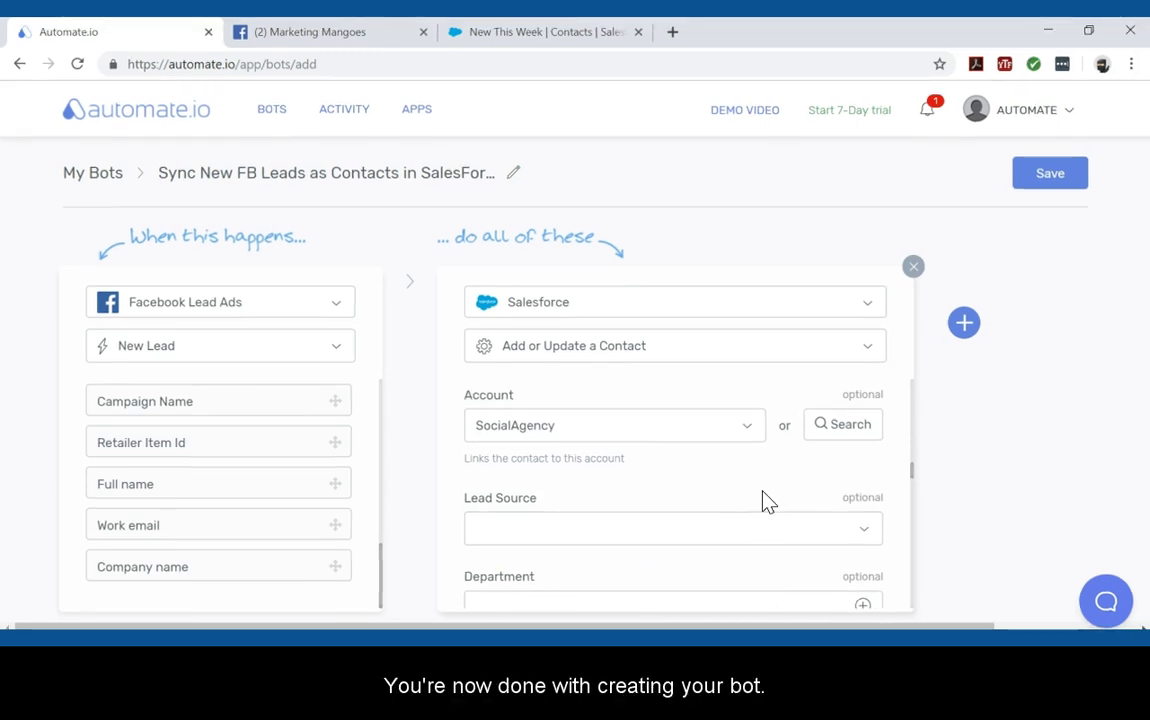
scroll(763, 500, up, 4)
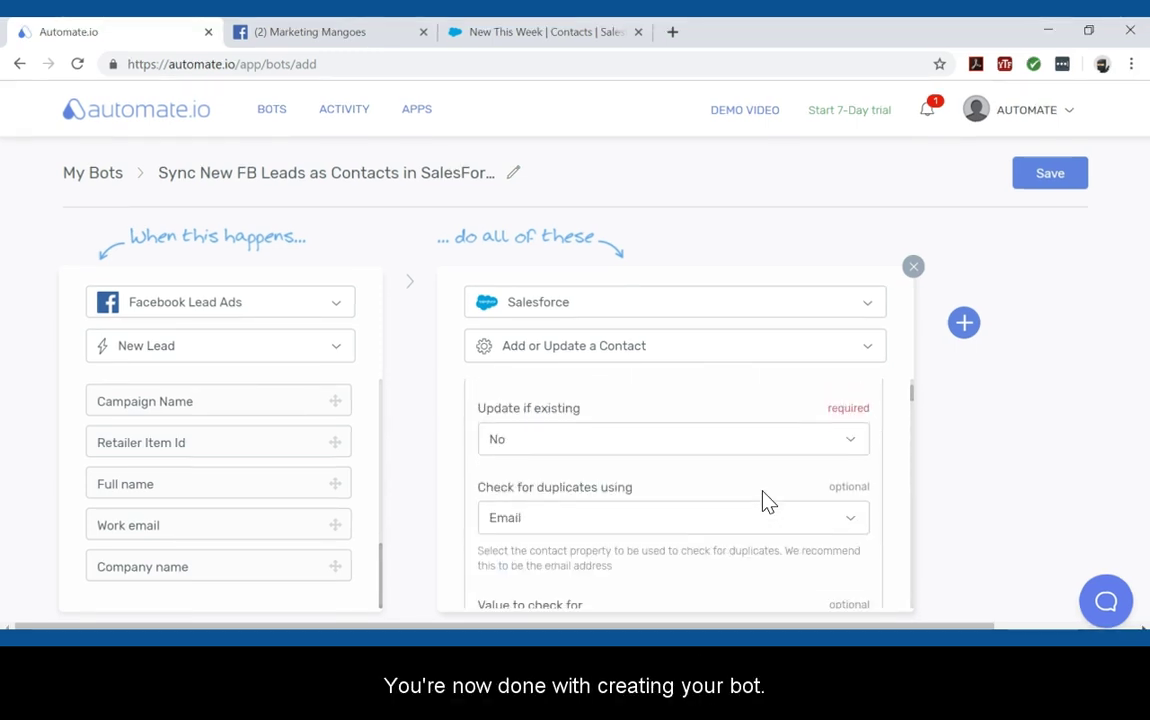
Save the bot, switch it ON, and go to the Marketing Mangoes Facebook page.
click(1052, 187)
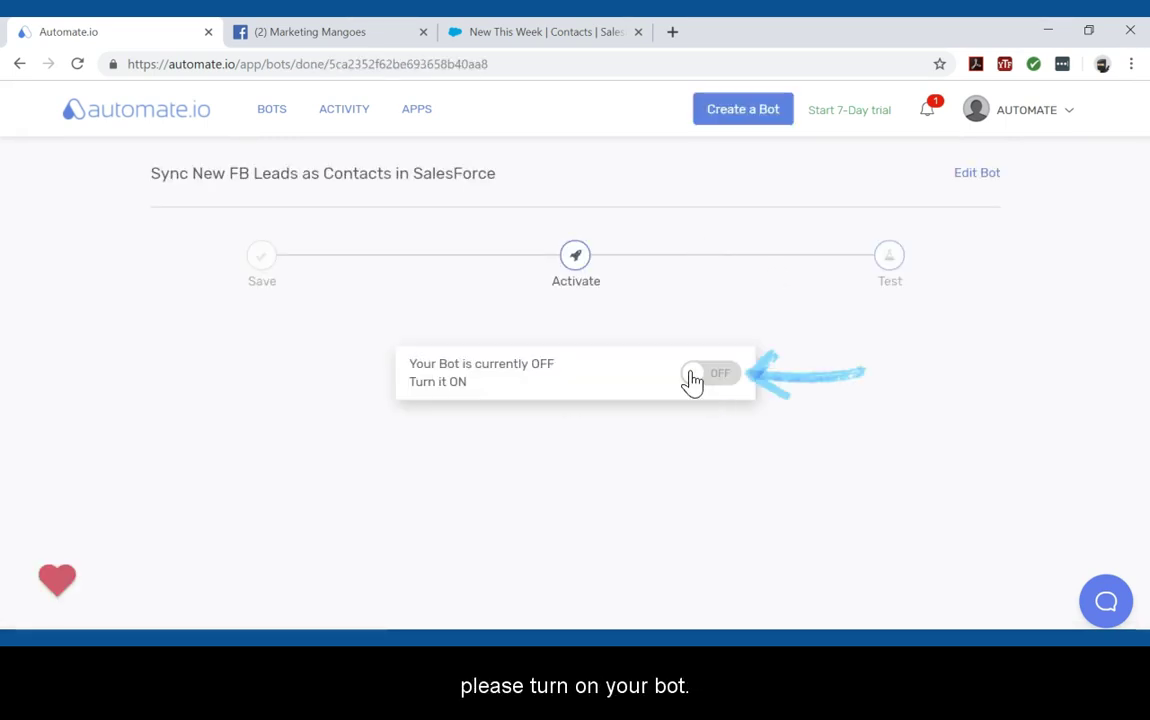
click(692, 376)
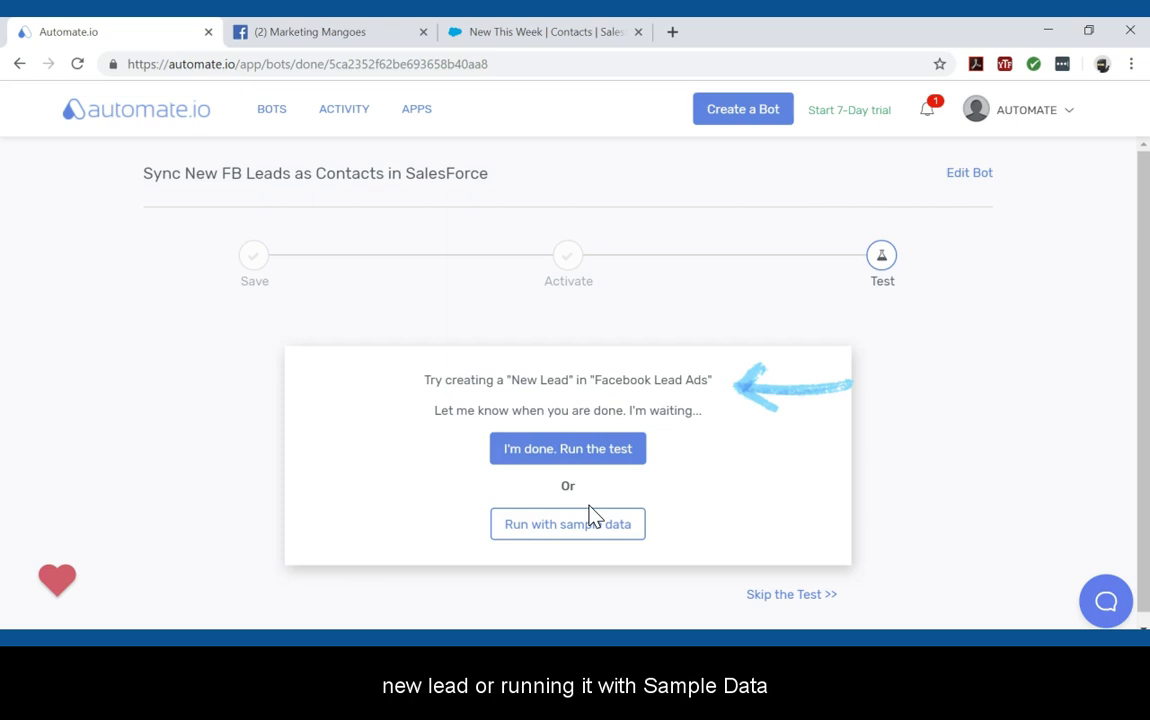
click(354, 34)
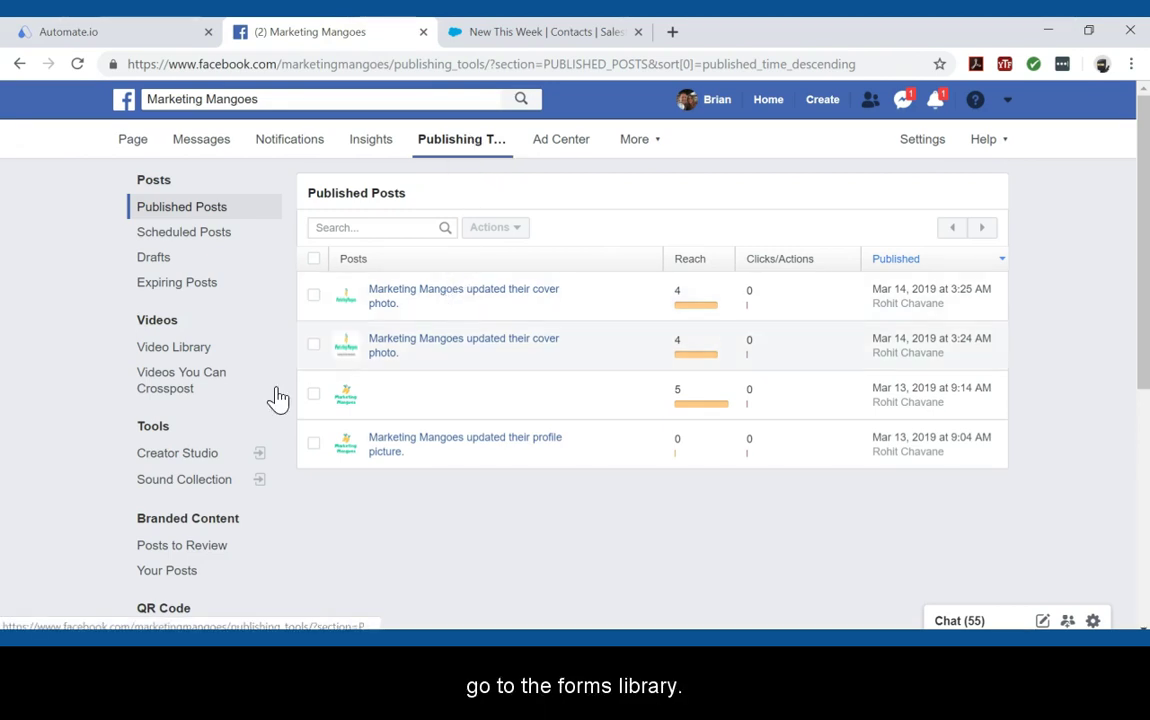
Submit a sample lead from the Marketing Ebook form preview, then return to Automate.io.
scroll(218, 516, down, 3)
click(200, 496)
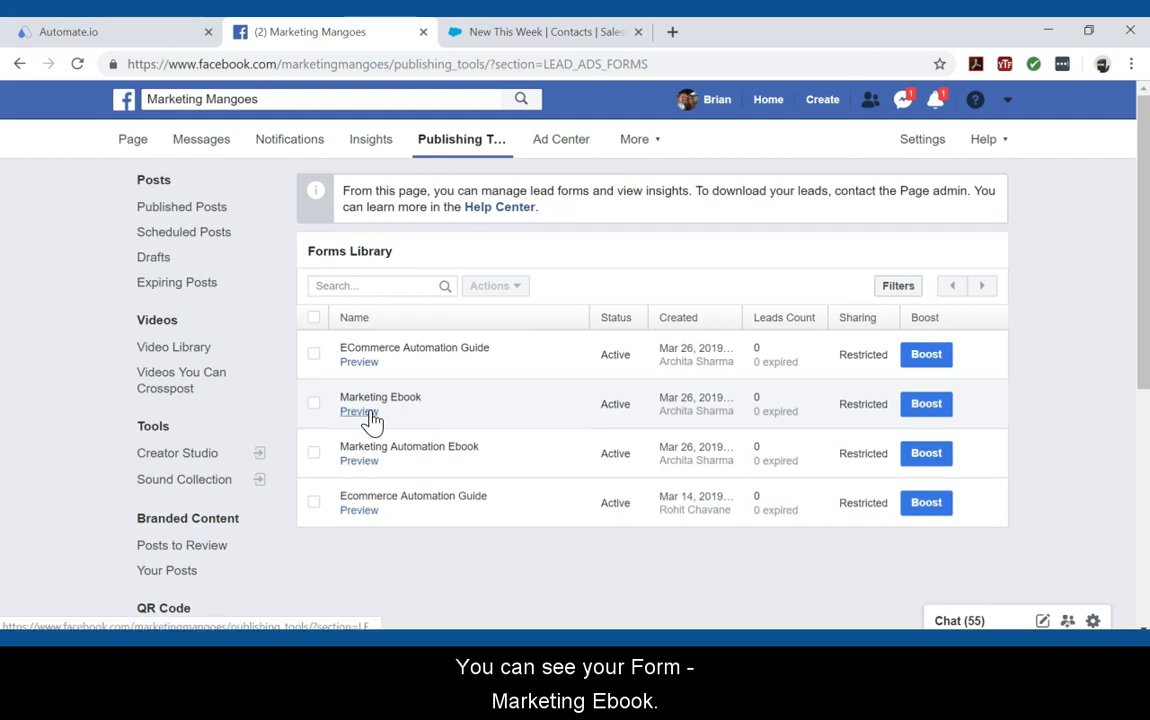
click(368, 412)
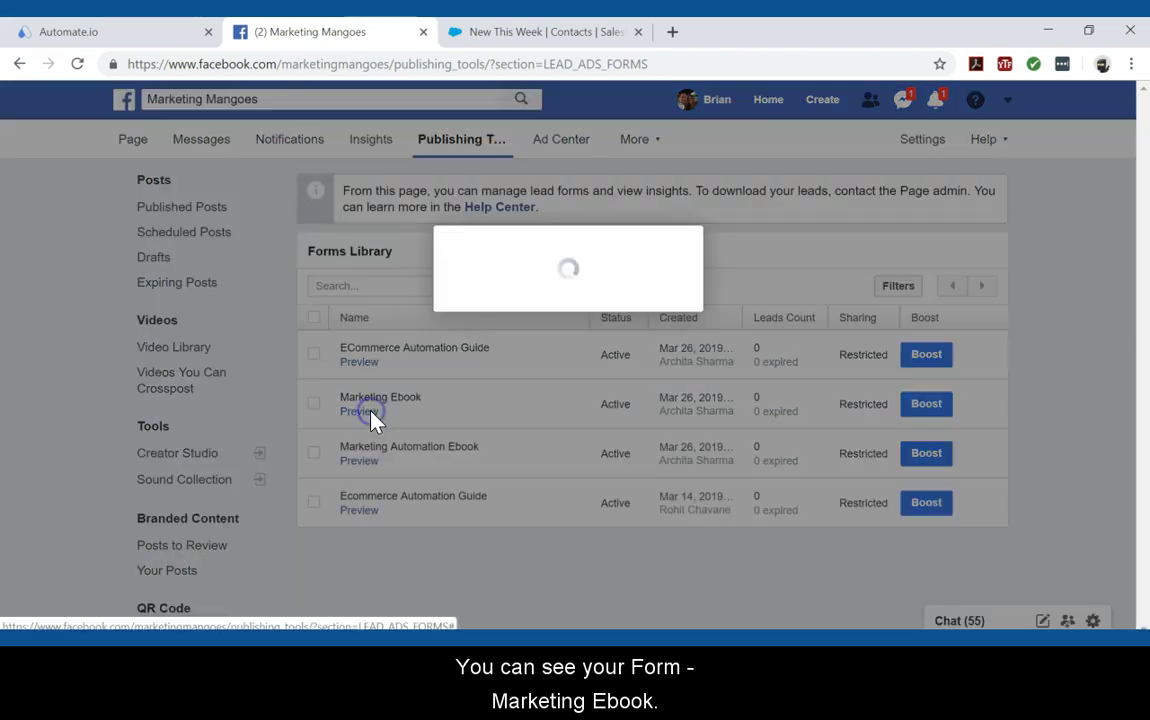
scroll(539, 432, down, 3)
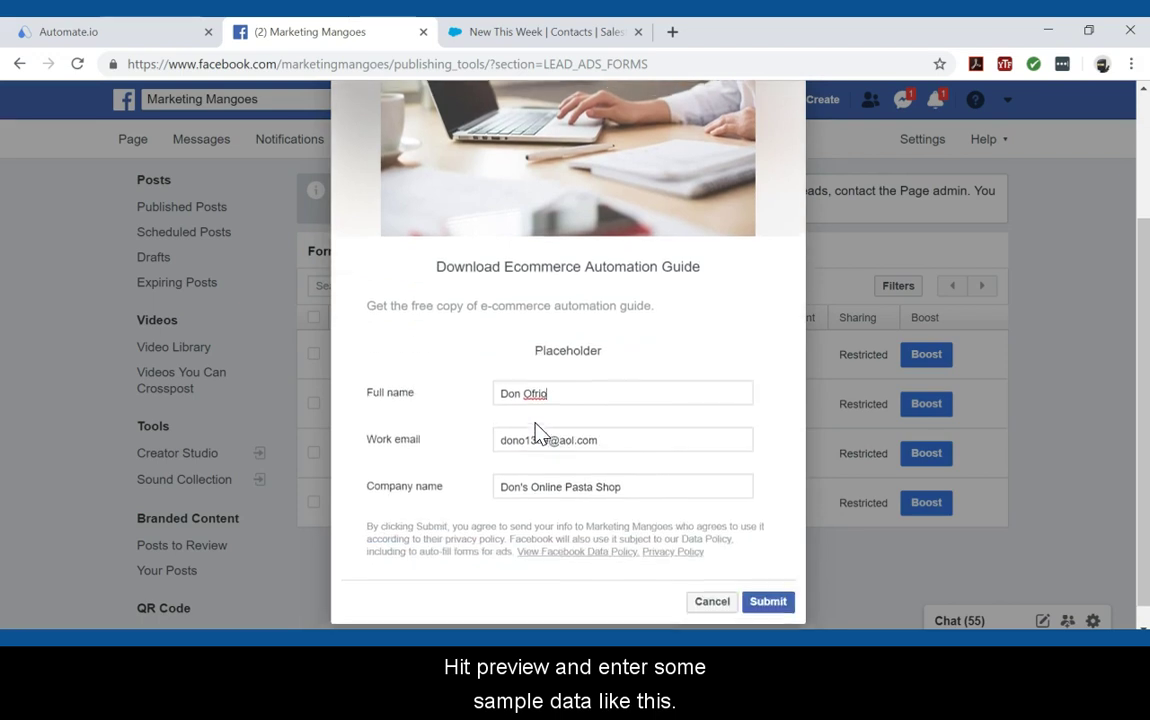
click(786, 588)
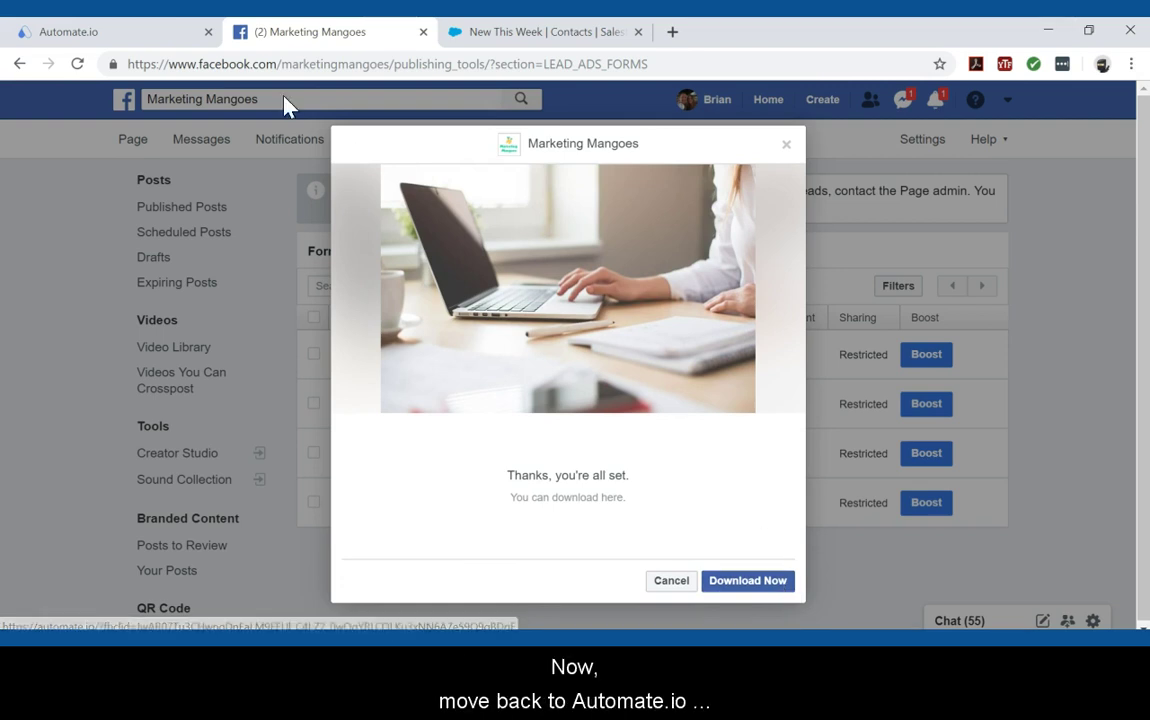
click(137, 38)
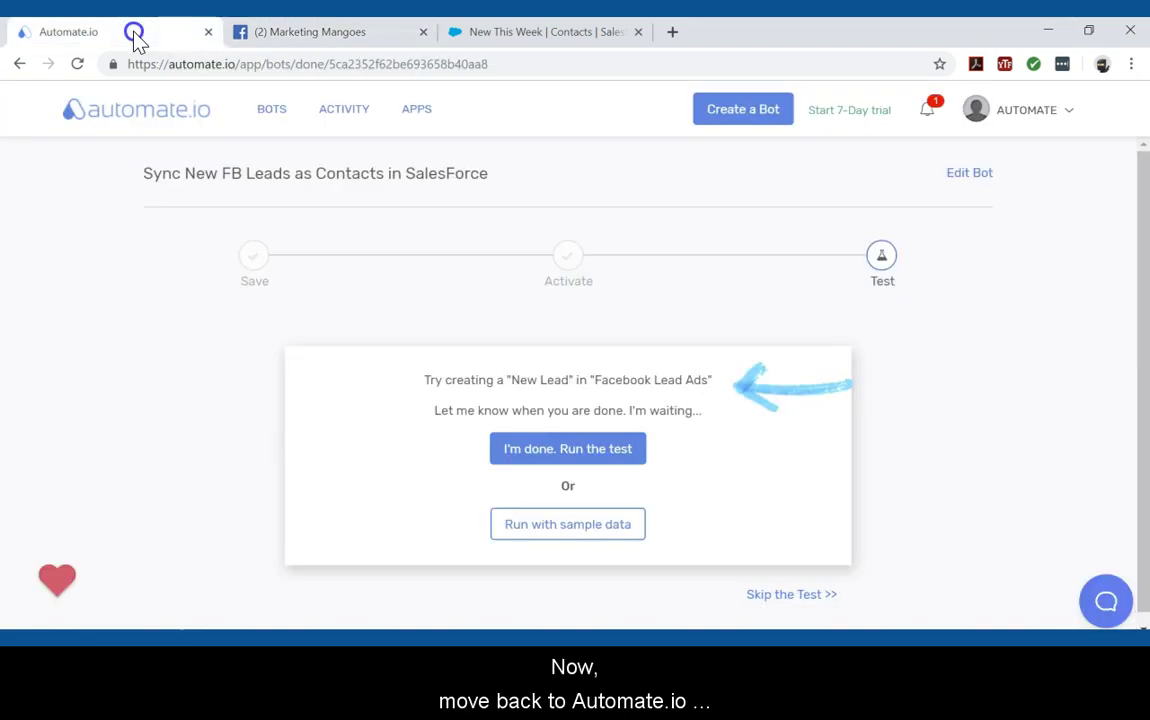
Run the bot test to a pass, then open the Salesforce Contacts list to check the new contact.
click(599, 456)
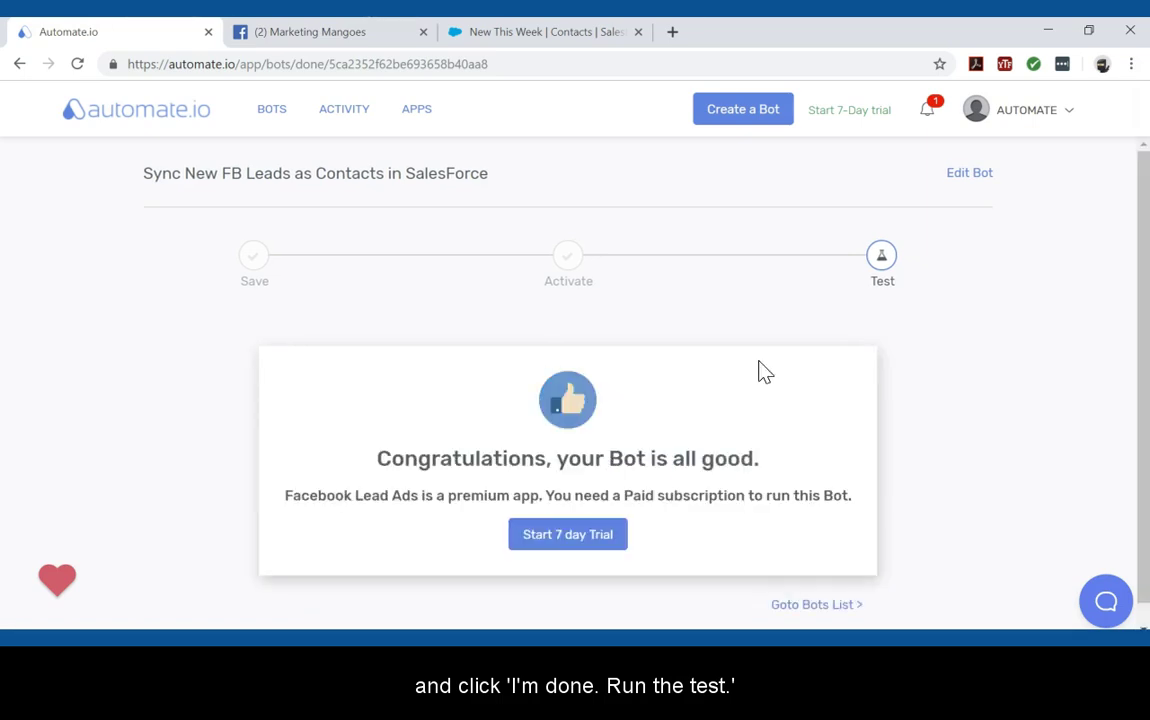
click(558, 38)
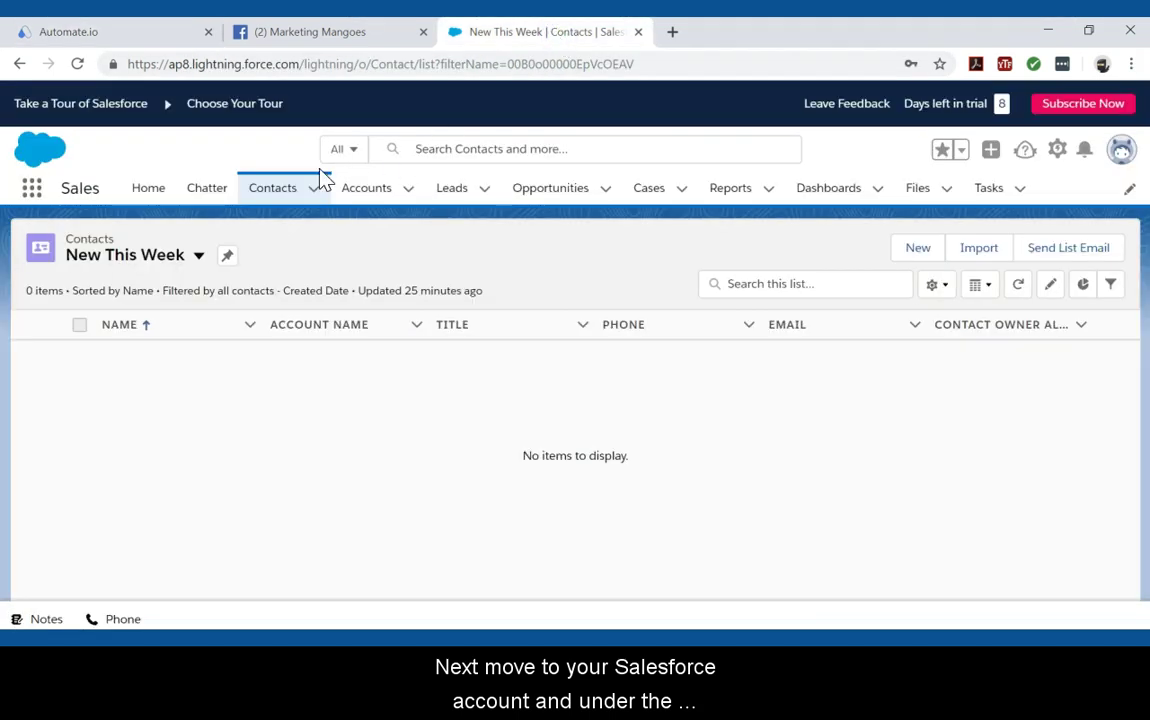
click(277, 203)
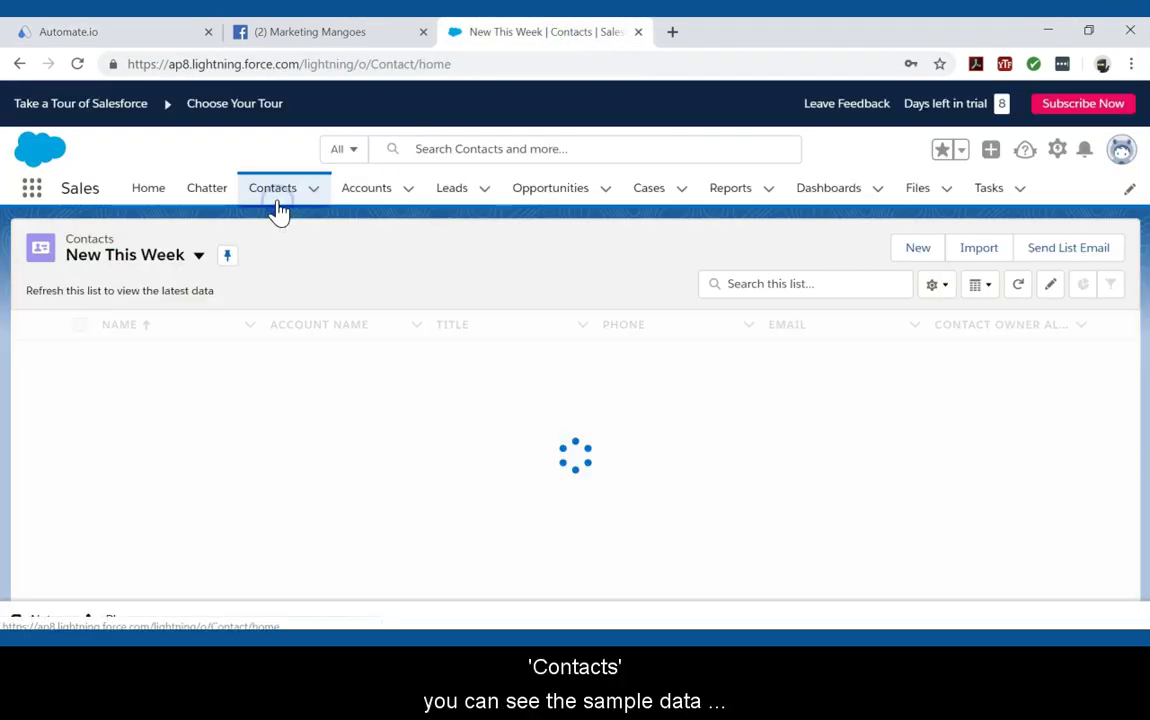